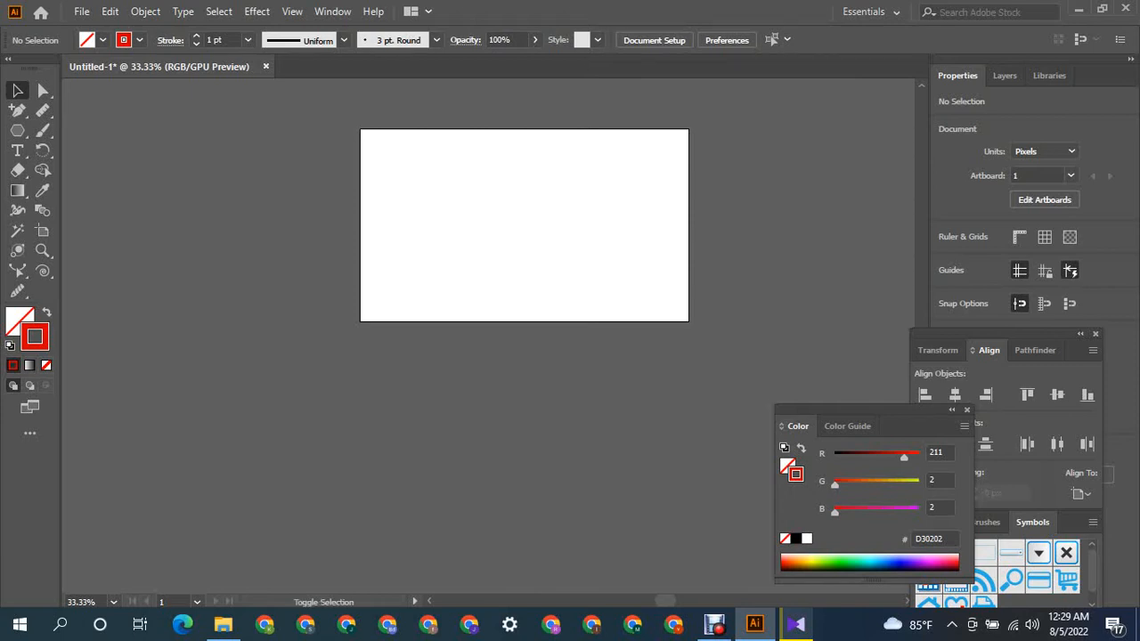
Place a line of "Lorem ipsum" placeholder point type near the artboard's upper-left area.
key("ctrl+plus")
key("ctrl+plus")
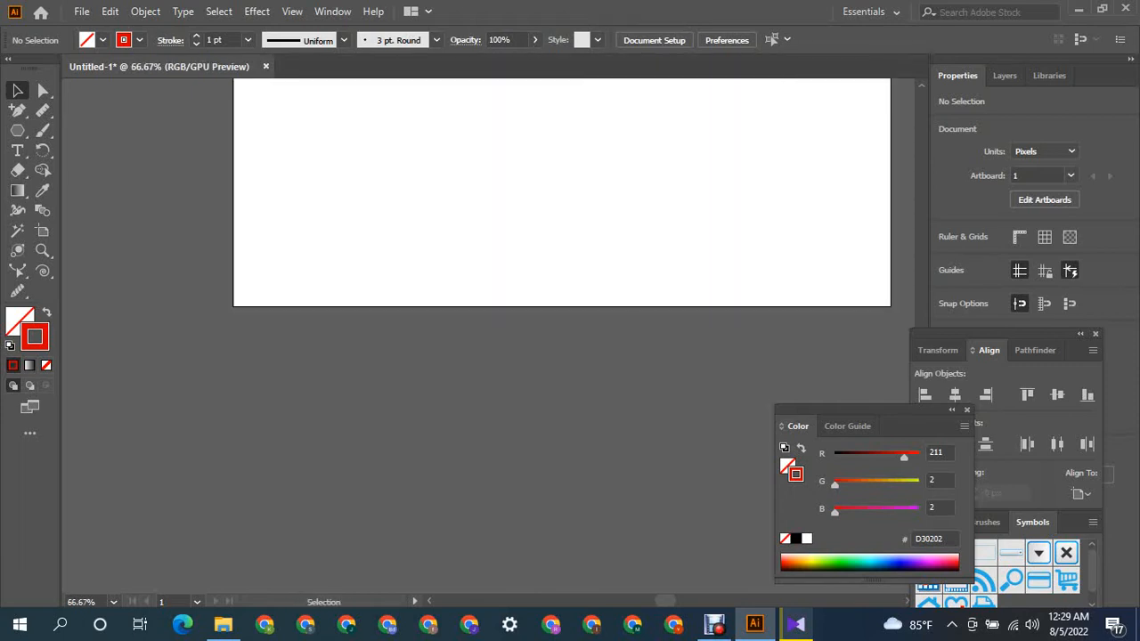
scroll(562, 321, "up", 5)
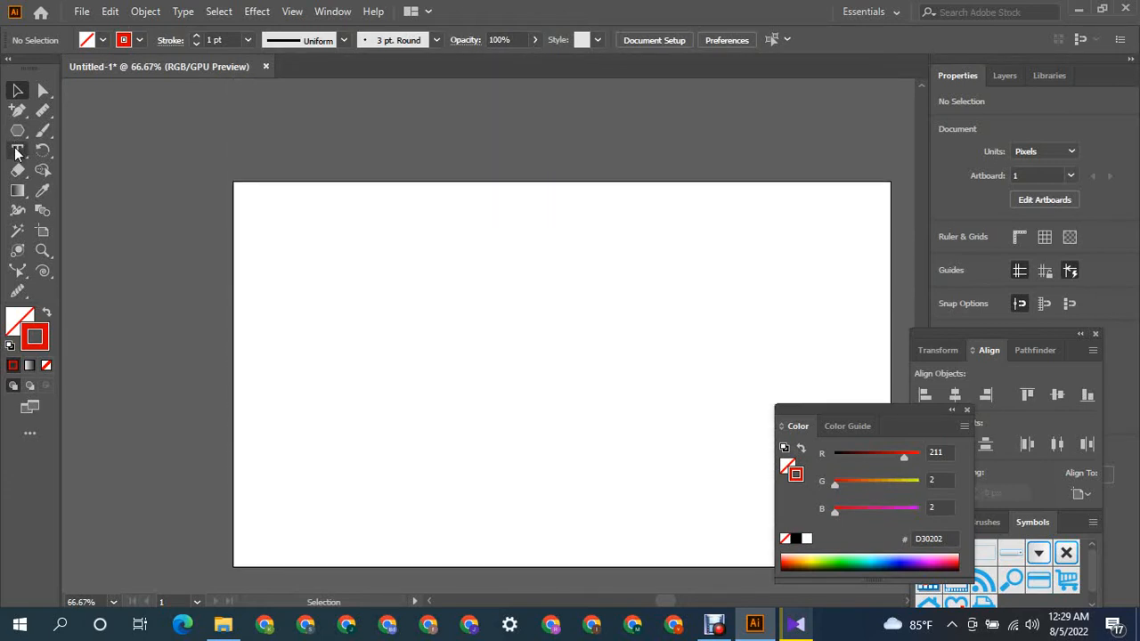
left_click(16, 151)
left_click(310, 236)
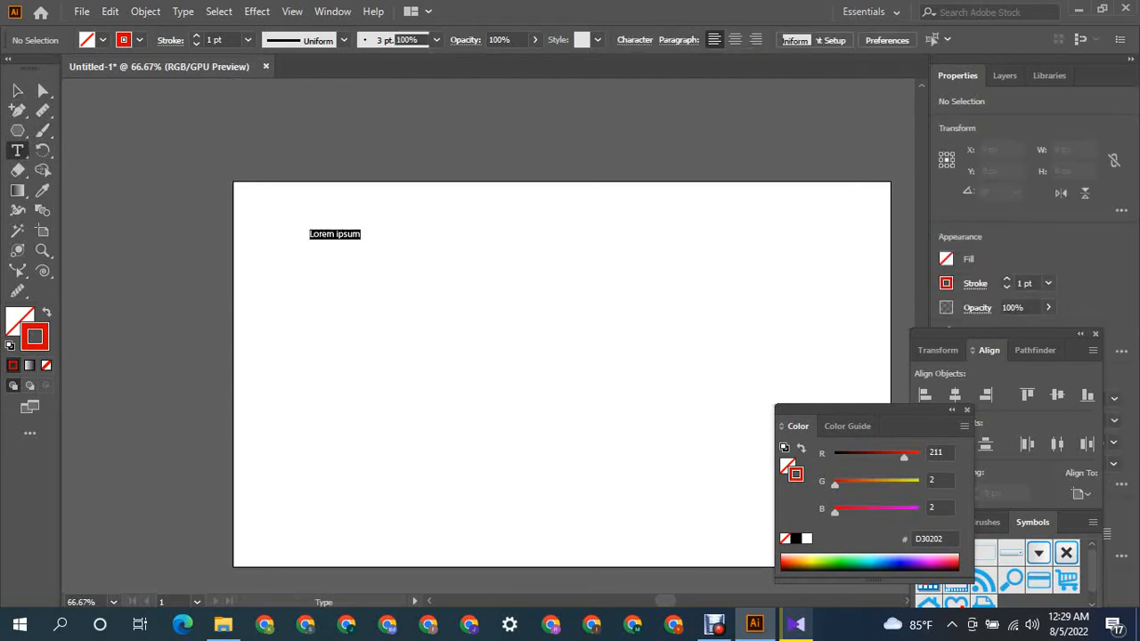
left_click(19, 92)
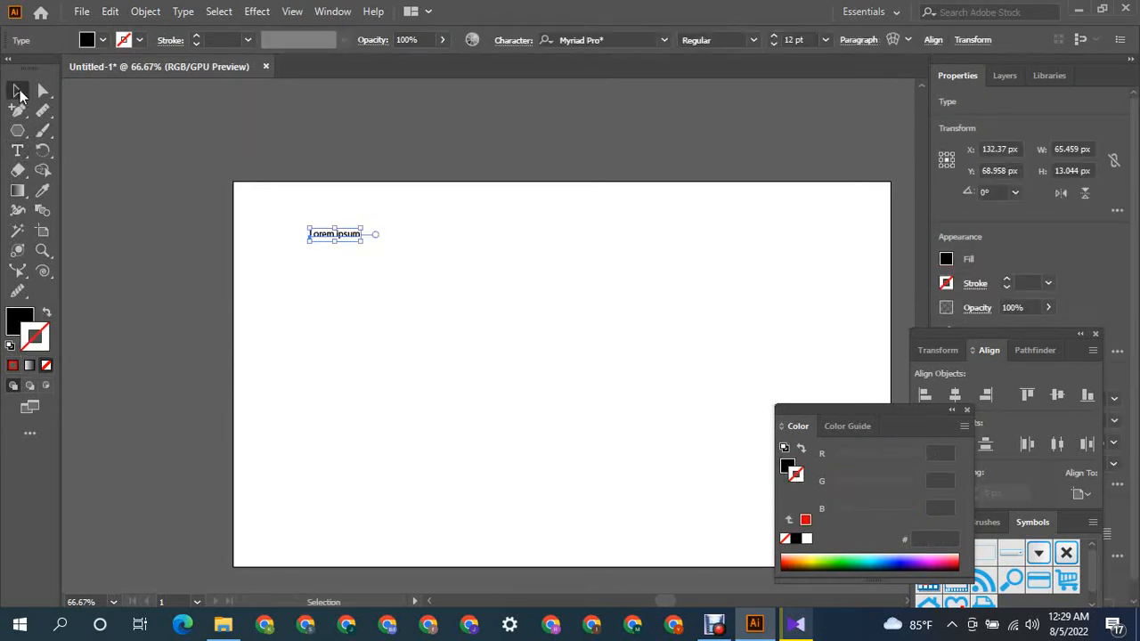
Scale the "Lorem ipsum" text up to about 92 pt and position it across the artboard's upper part.
left_click(356, 303)
left_click(336, 235)
left_click_drag(361, 240, 570, 369)
left_click_drag(447, 244, 595, 284)
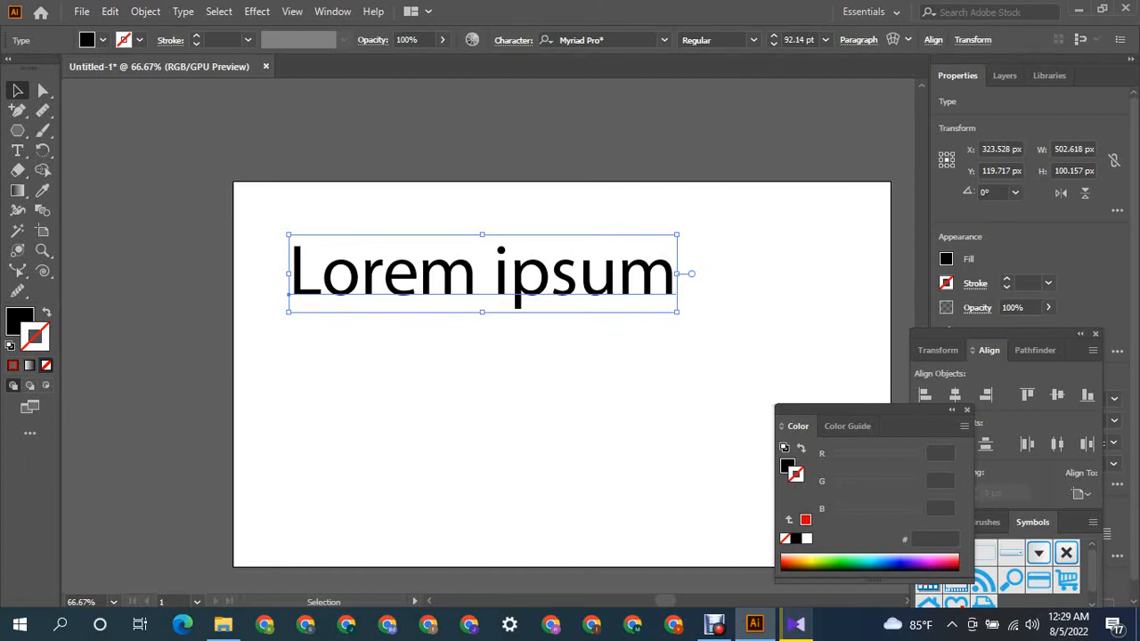
Change the "Lorem ipsum" text's font to Anton Regular.
left_click(669, 38)
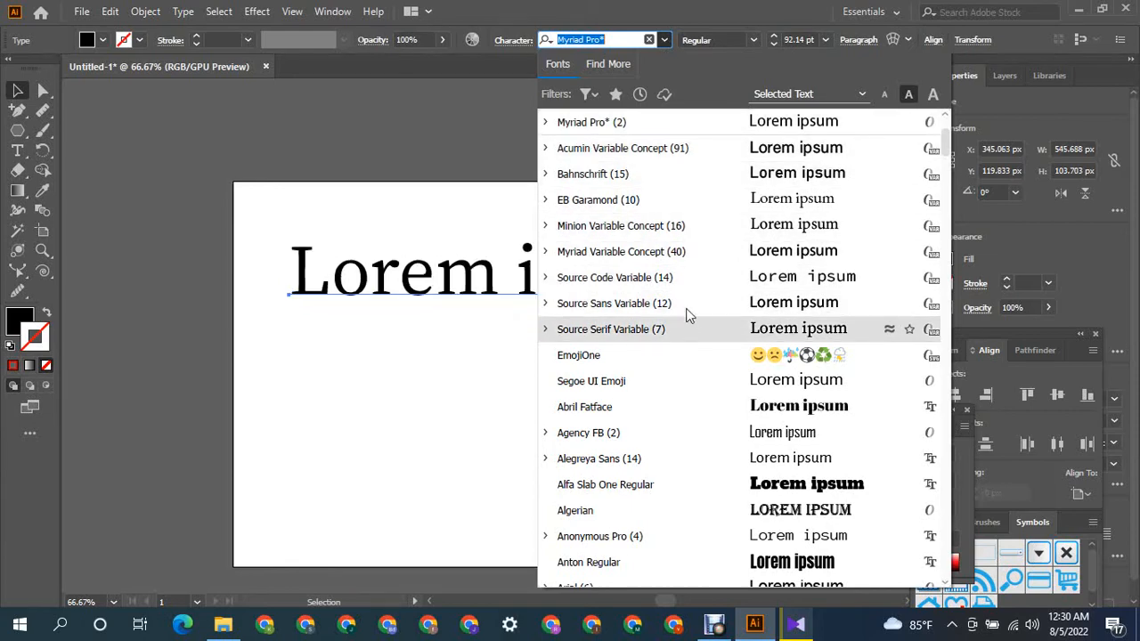
scroll(775, 372, "down", 3)
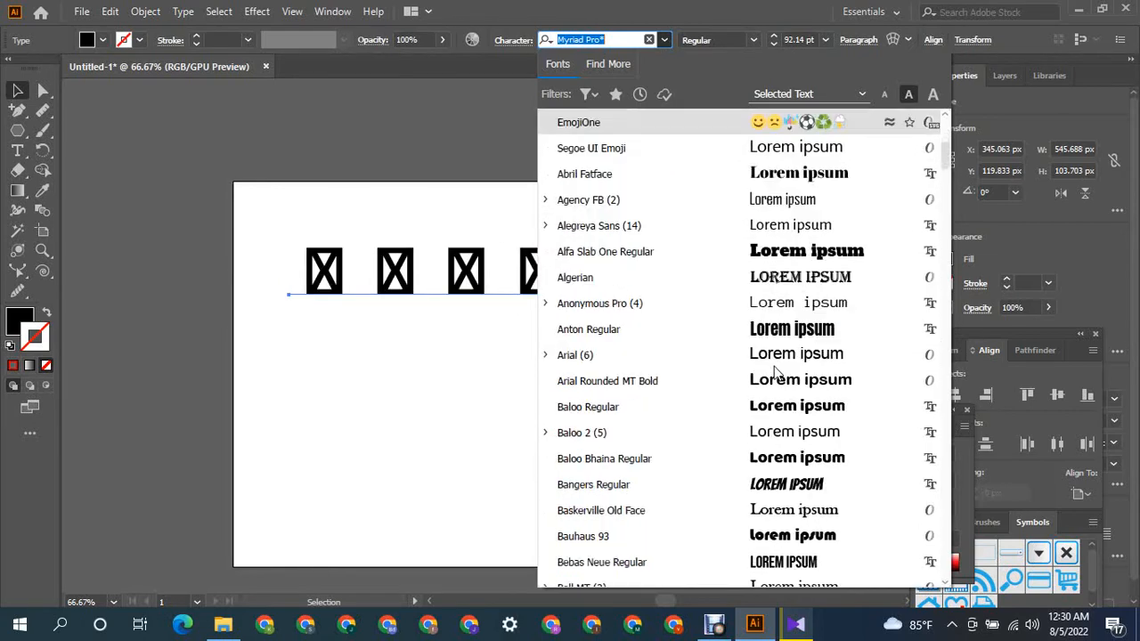
left_click(777, 328)
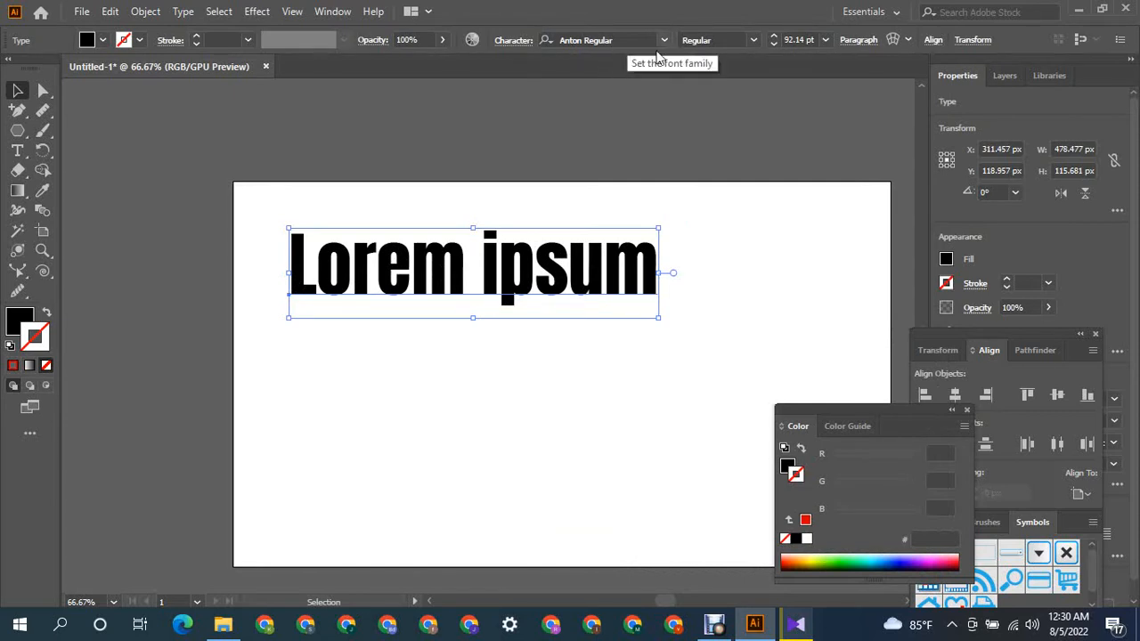
Check the font's available styles and reduce the text size to 83 pt.
left_click(754, 40)
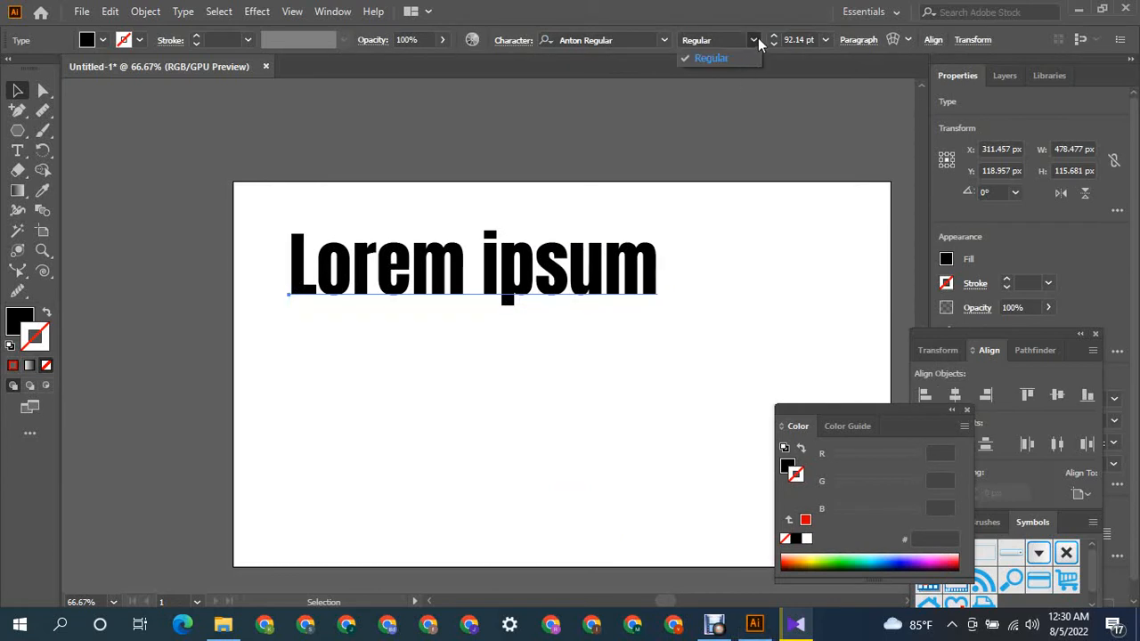
left_click(758, 39)
left_click(775, 44)
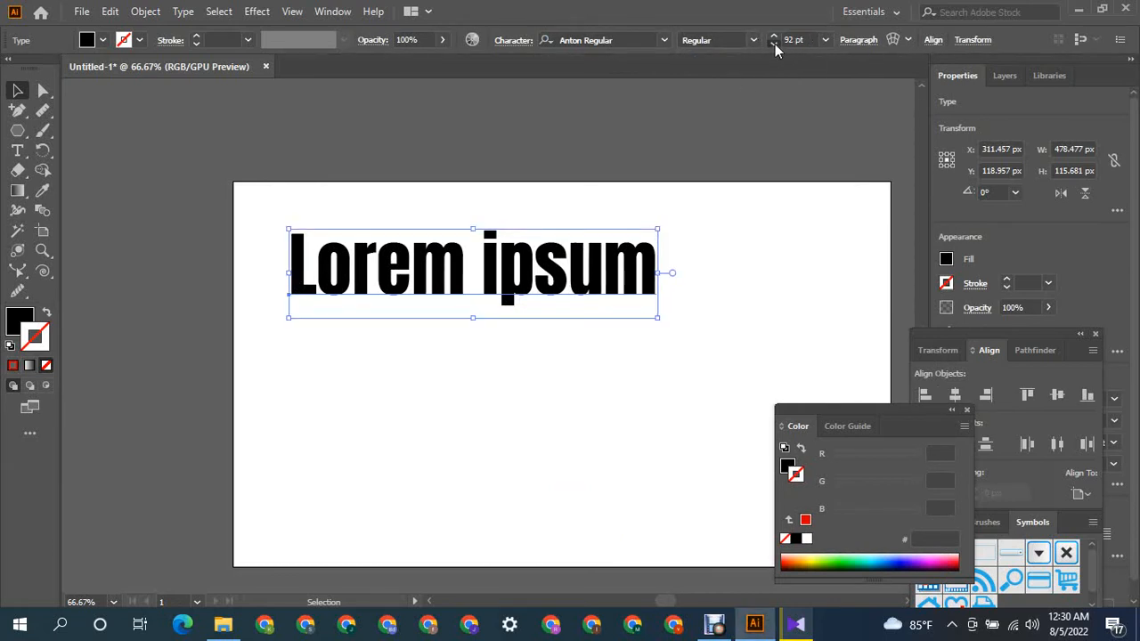
double_click(775, 43)
left_click(775, 44)
double_click(775, 44)
double_click(775, 43)
left_click(775, 43)
left_click(775, 43)
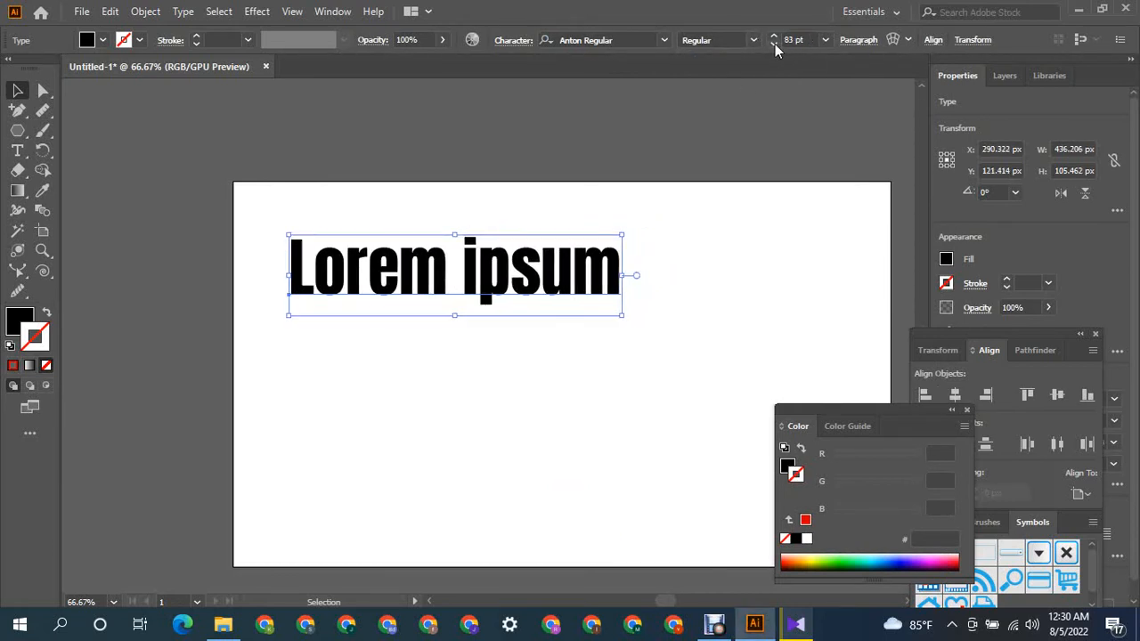
left_click(720, 226)
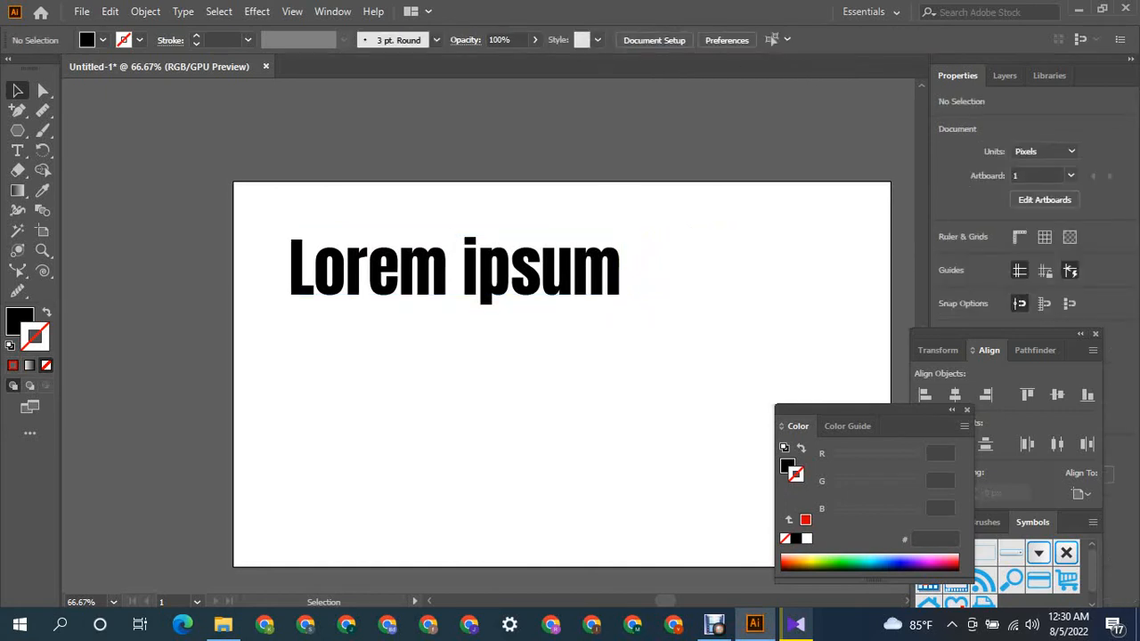
Apply an envelope mesh with 13 rows and 4 columns to the "Lorem ipsum" text, using the preview.
left_click(486, 293)
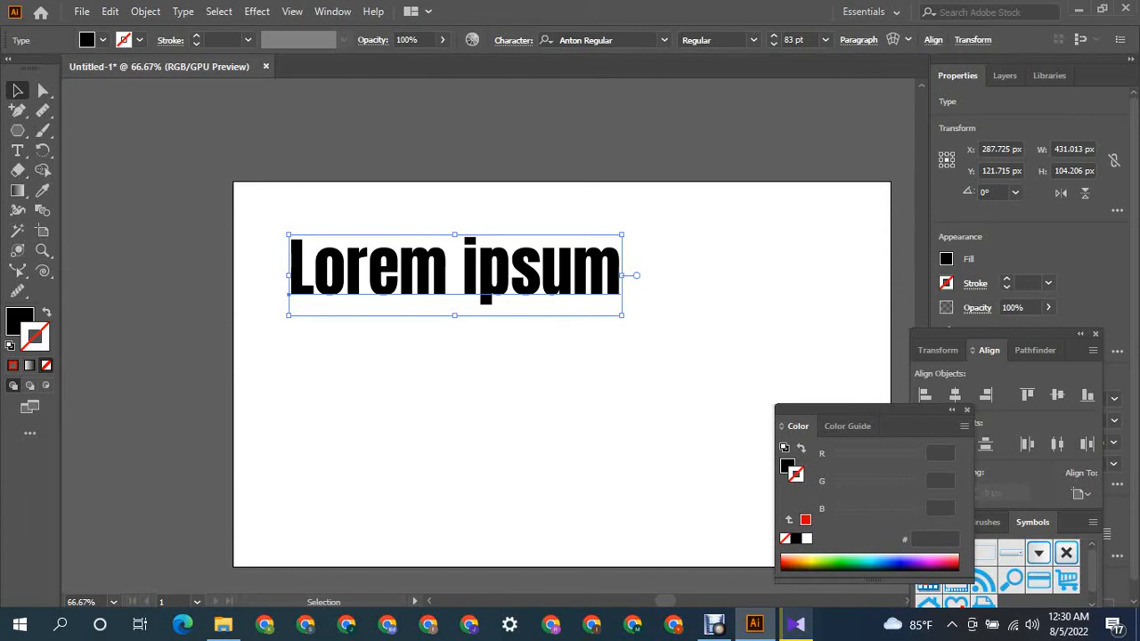
left_click(908, 40)
left_click(962, 79)
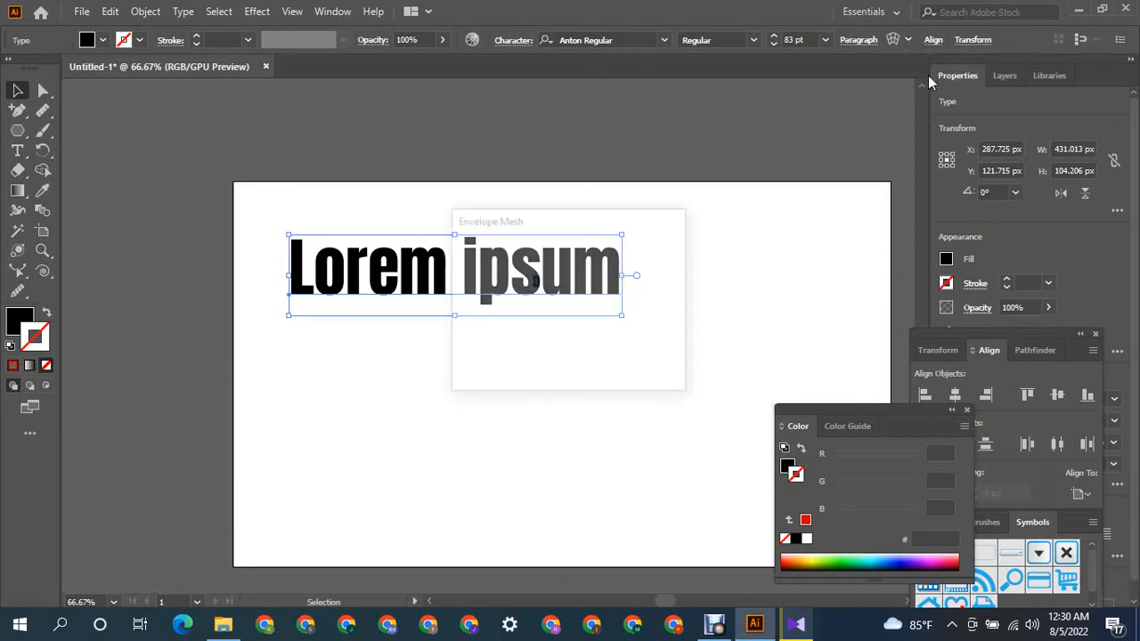
left_click_drag(599, 227, 788, 185)
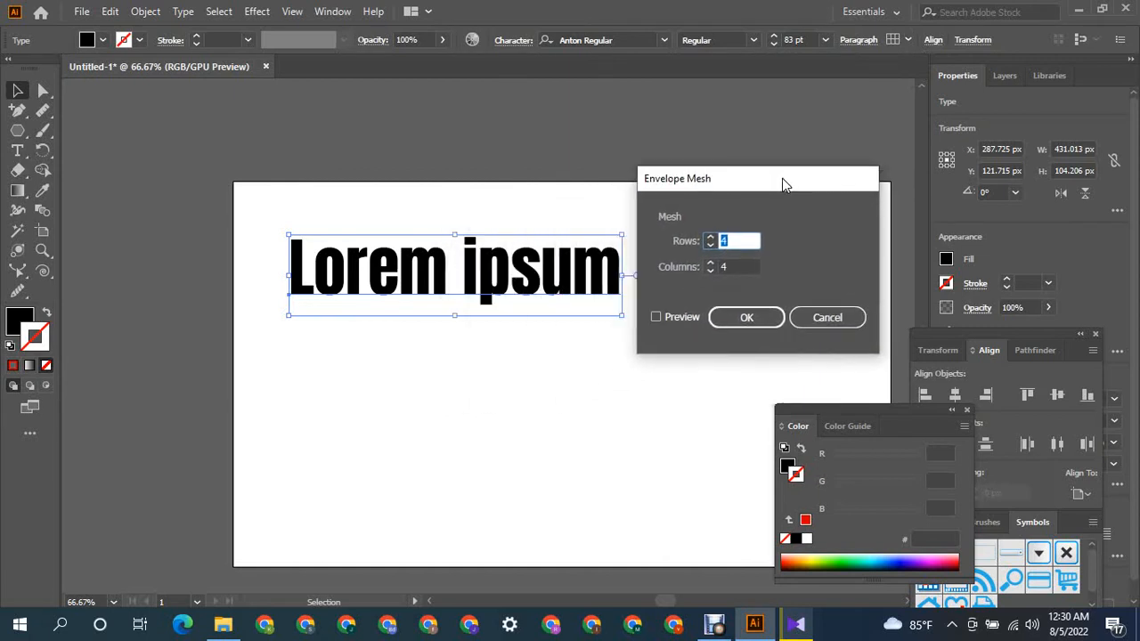
left_click(715, 241)
type("9")
left_click(656, 318)
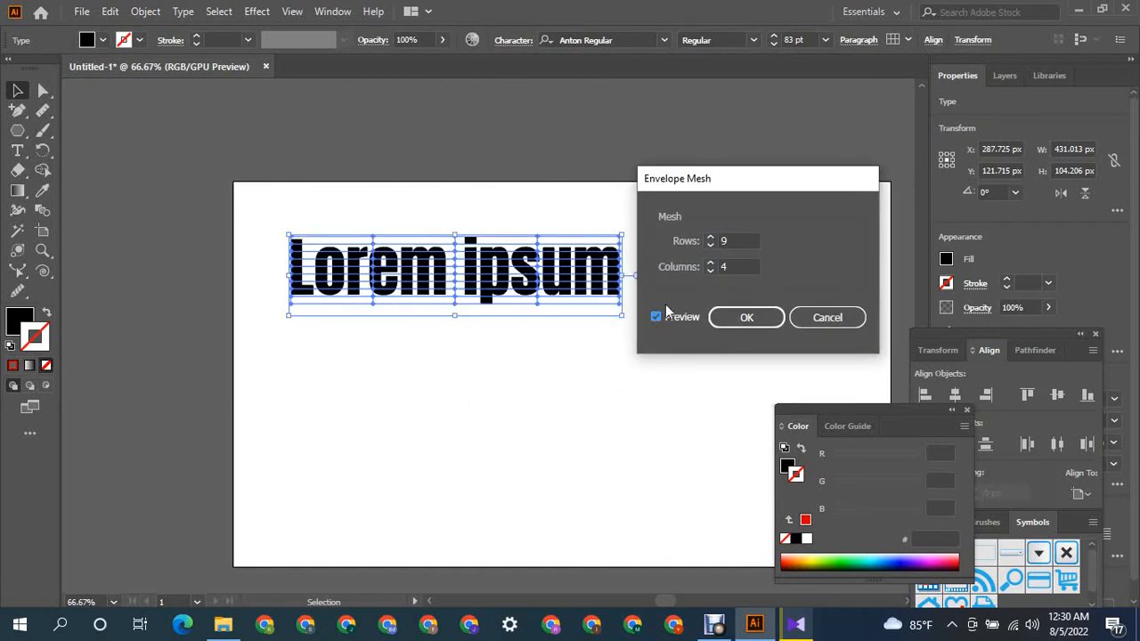
left_click(710, 237)
left_click(710, 237)
left_click(710, 237)
left_click(710, 237)
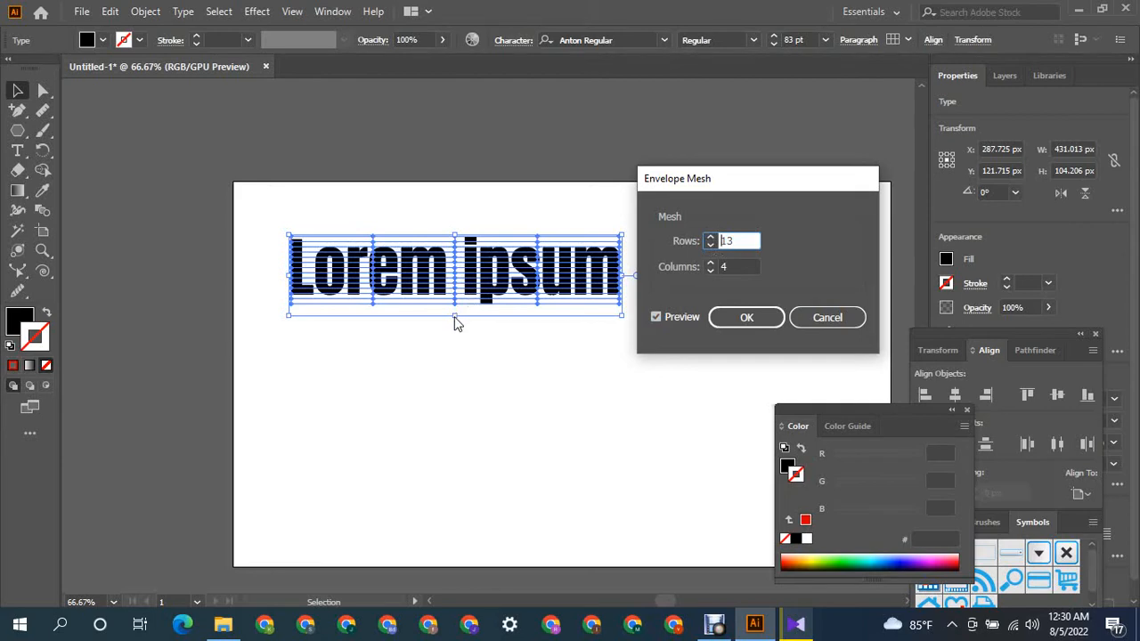
left_click(767, 319)
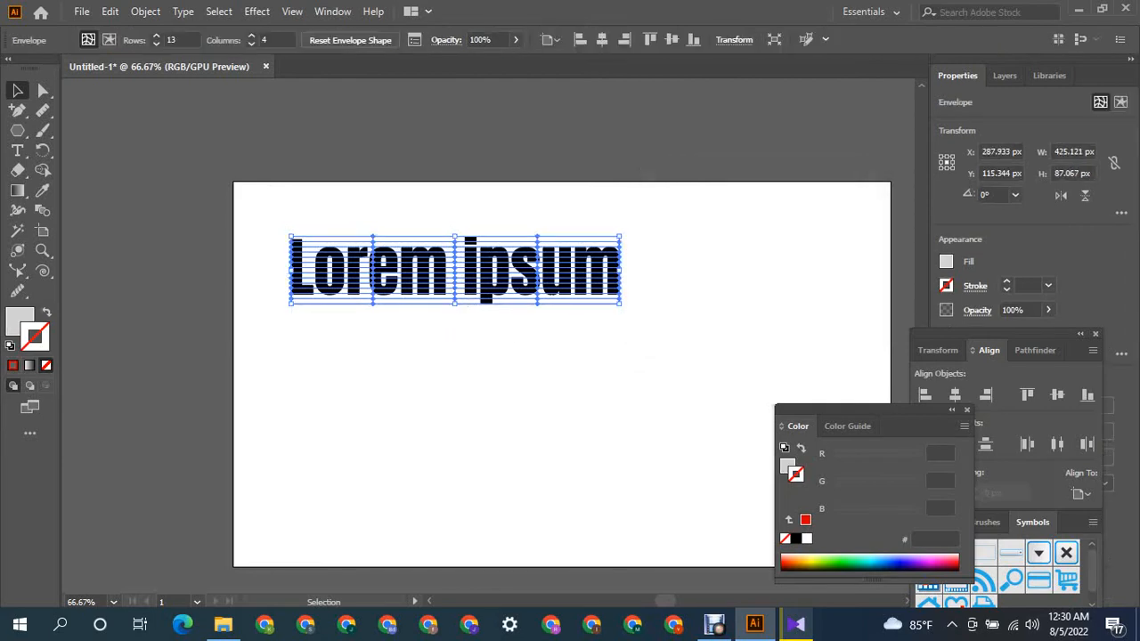
Try stretching the meshed text downward to about 235 px tall, and undo the stretch and the envelope mesh.
left_click_drag(481, 300, 481, 417)
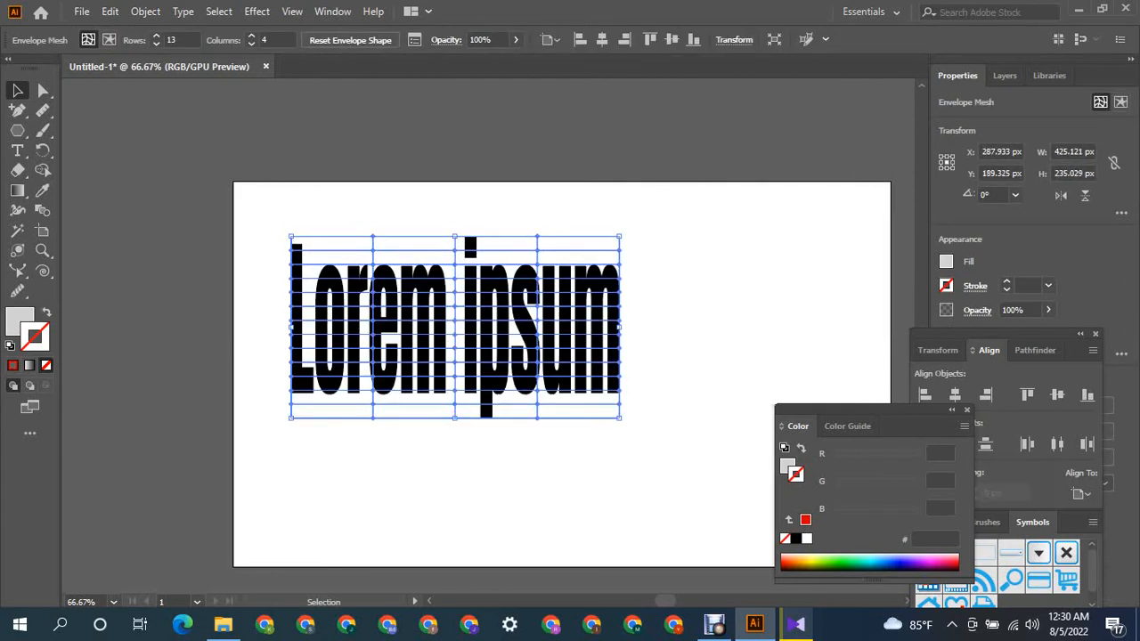
key("ctrl+z")
key("ctrl+z")
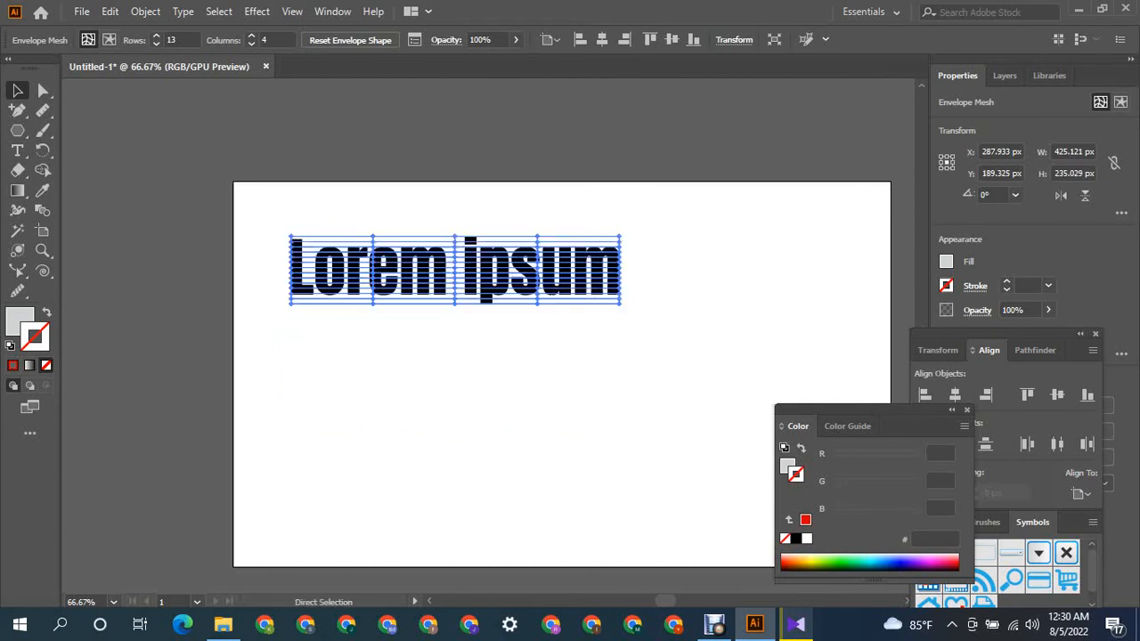
key("ctrl+z")
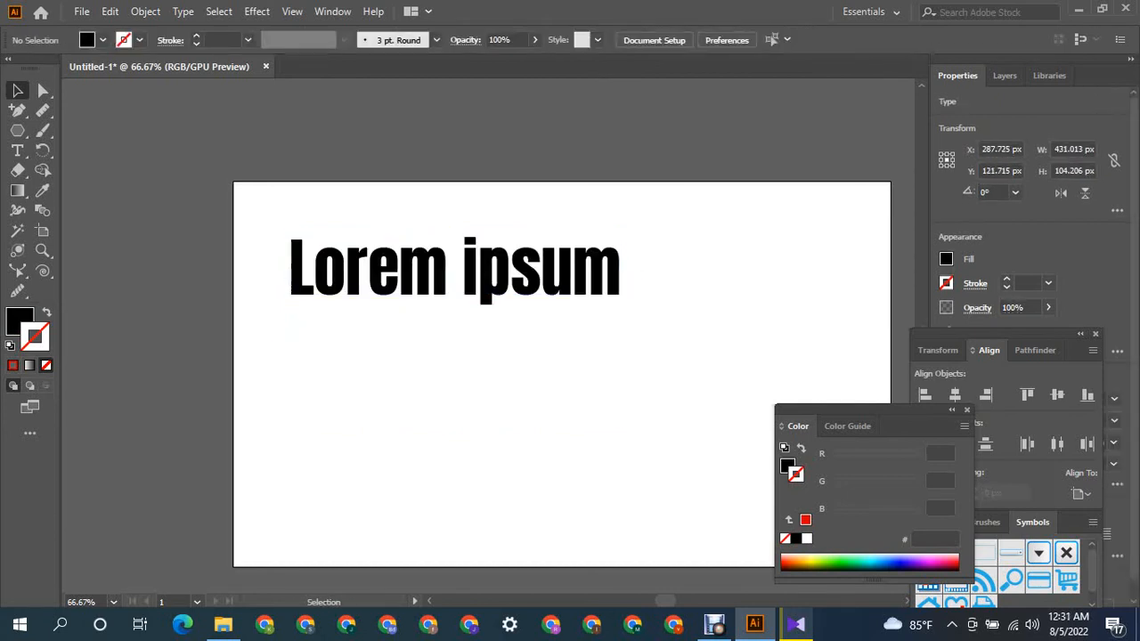
Delete the plain "Lorem ipsum" text from the artboard.
key("ctrl+shift+z")
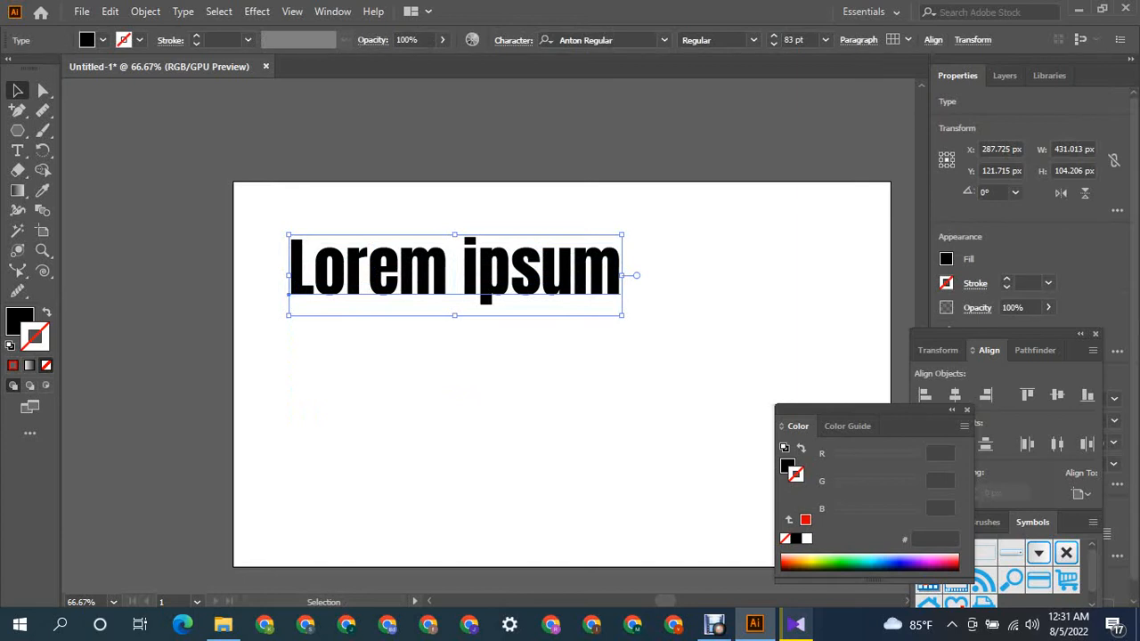
left_click_drag(412, 270, 412, 175)
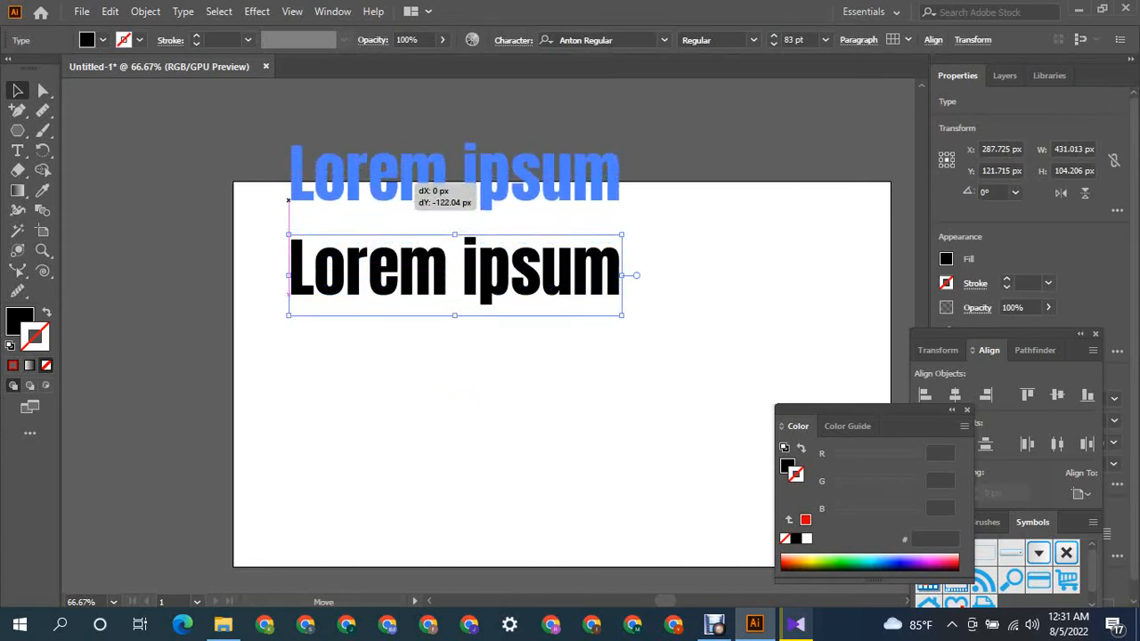
key("Delete")
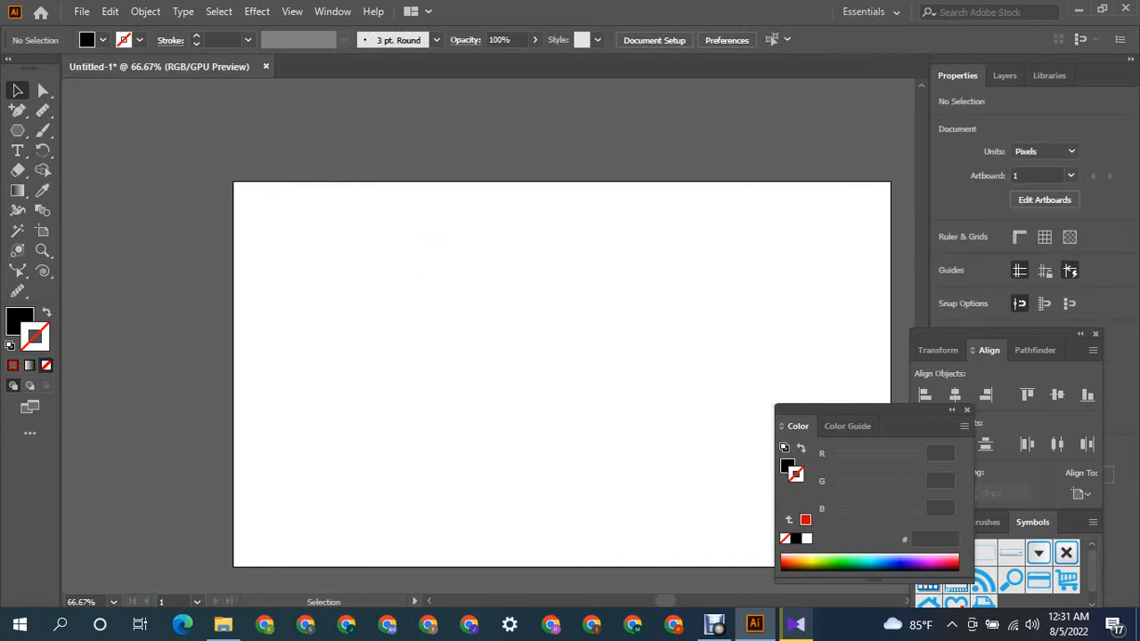
Try to start Type on a Path on the empty artboard and return to the regular Type tool.
left_click(21, 151)
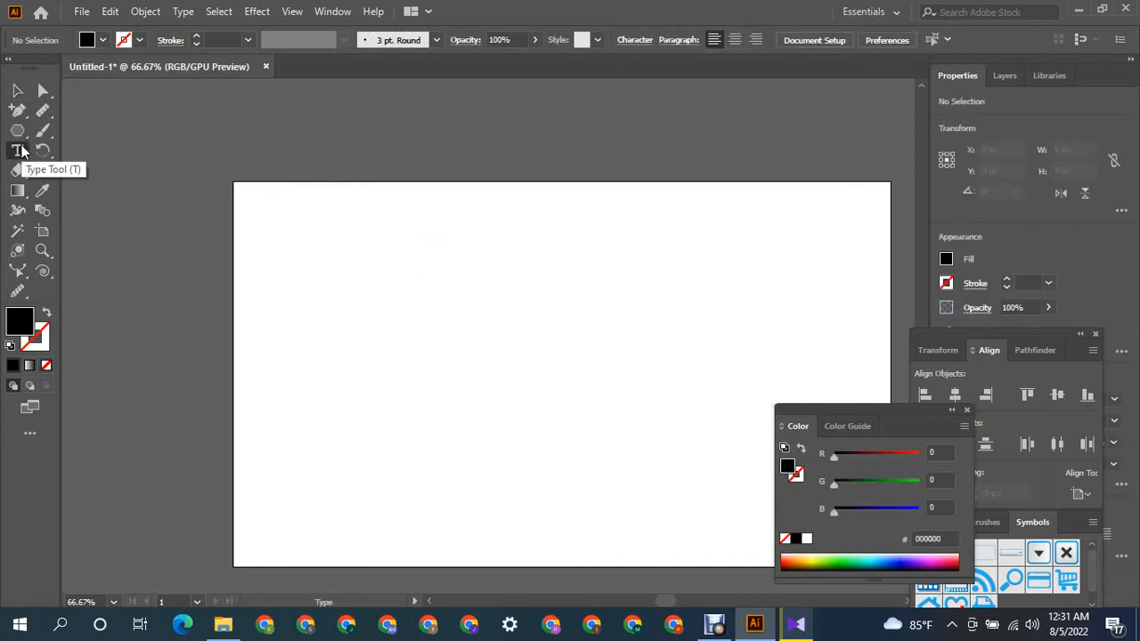
left_click_drag(21, 152, 121, 173)
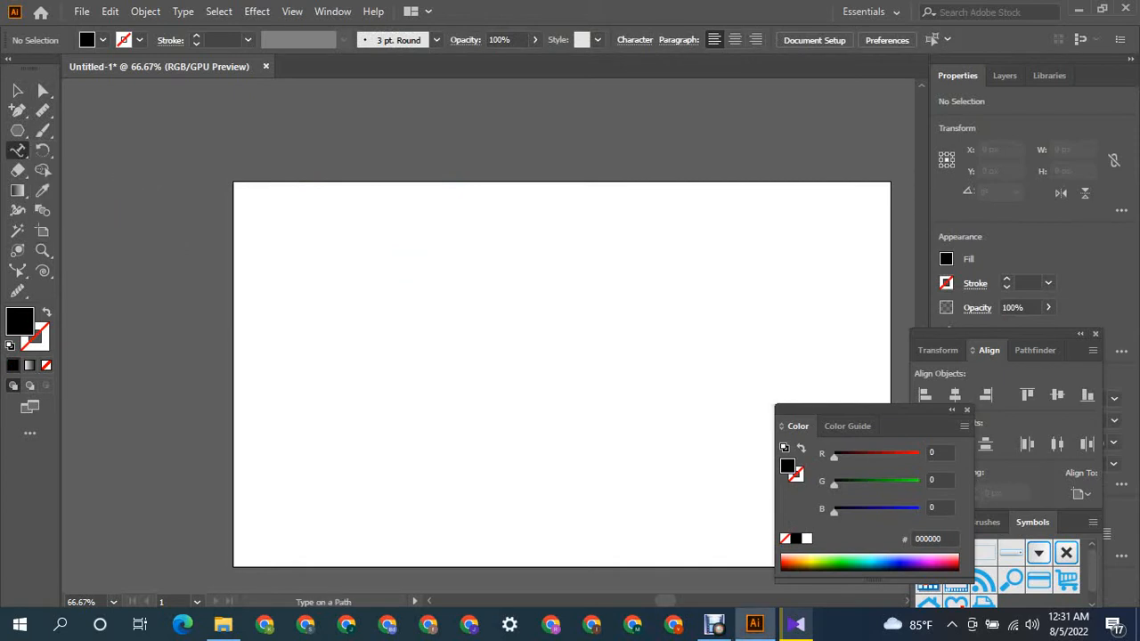
left_click(397, 251)
left_click(731, 333)
left_click_drag(18, 151, 54, 151)
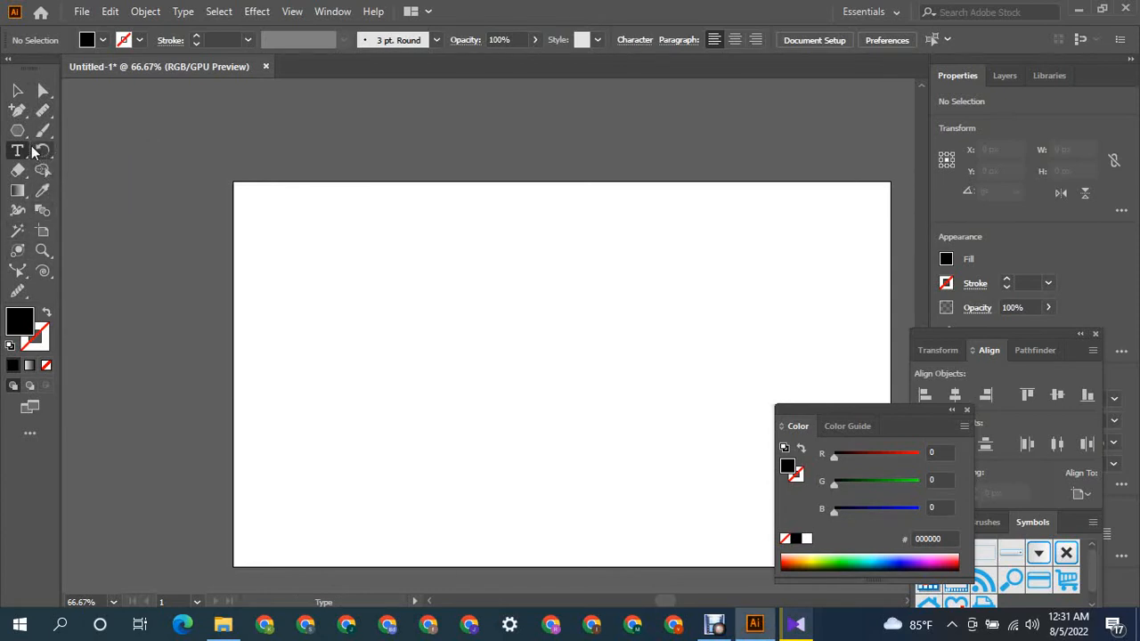
Draw an open wave-shaped Pen path about 703 px wide across the artboard's upper part, with no fill and a 1 pt black stroke.
left_click_drag(18, 110, 74, 114)
left_click(285, 265)
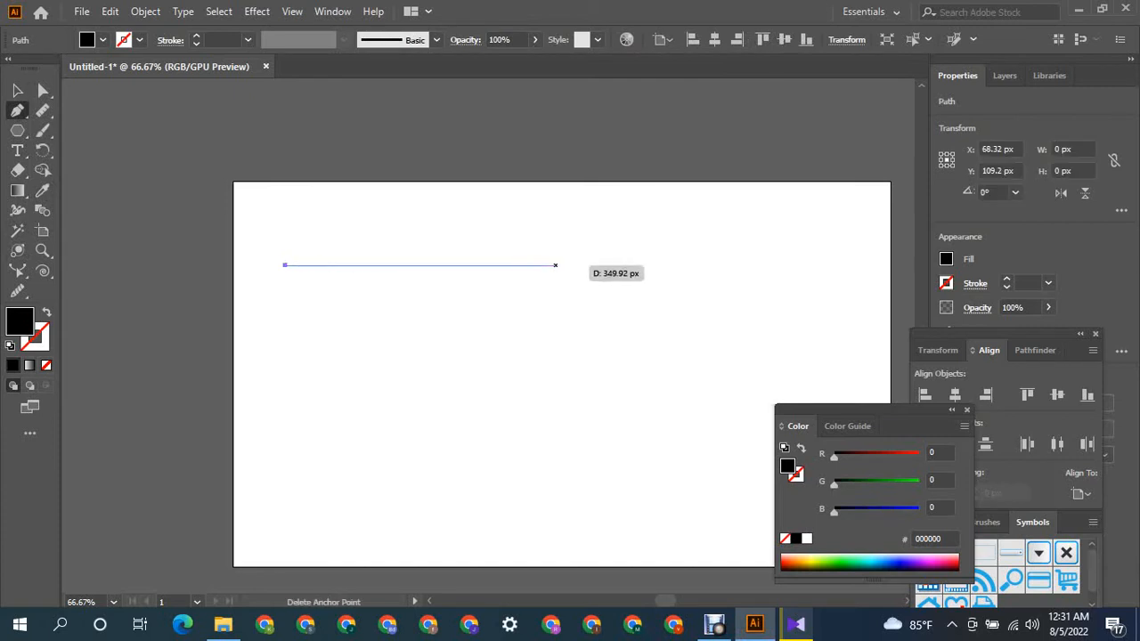
left_click_drag(580, 265, 700, 349)
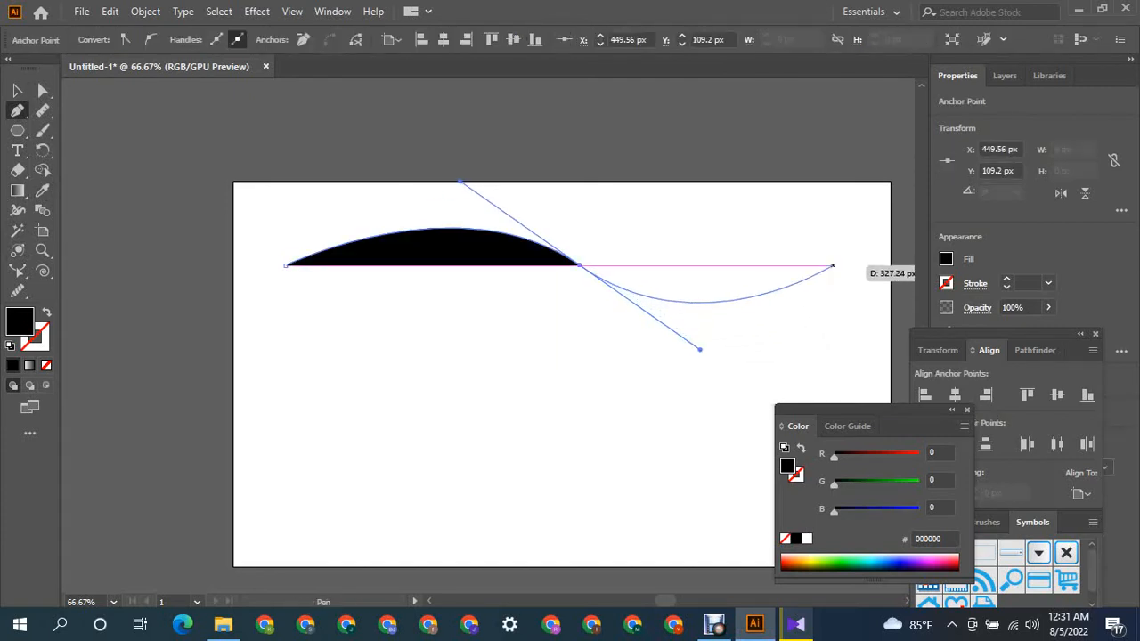
mouse_move(828, 224)
left_mouse_down()
mouse_move(841, 221)
mouse_move(98, 134)
mouse_move(47, 296)
mouse_move(56, 316)
mouse_move(47, 313)
left_mouse_up()
left_click(47, 313)
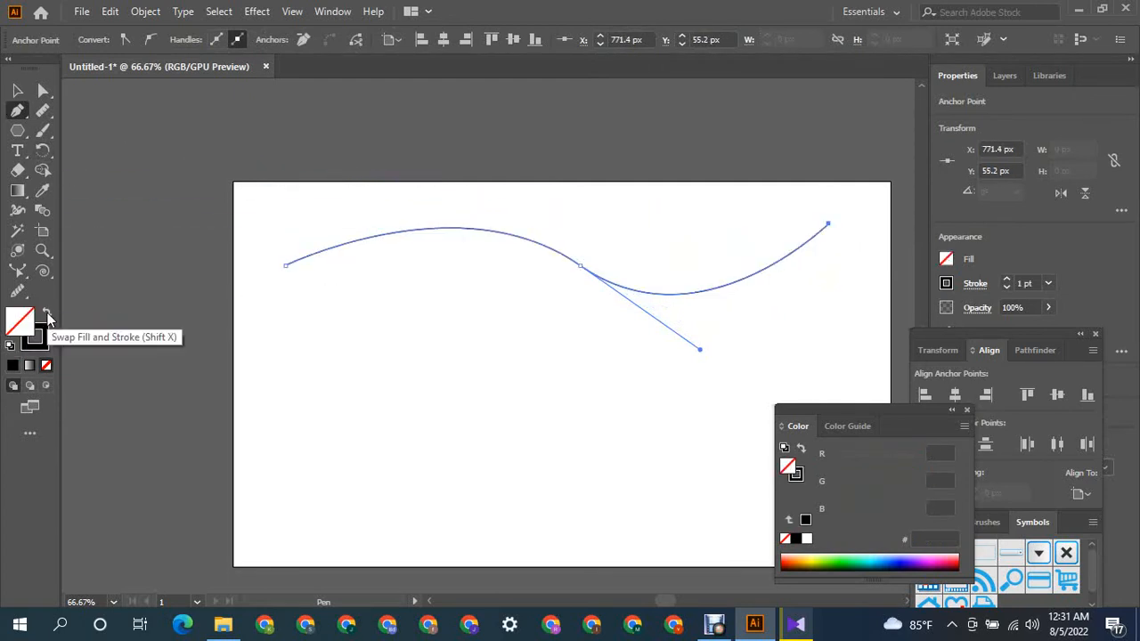
left_click(15, 91)
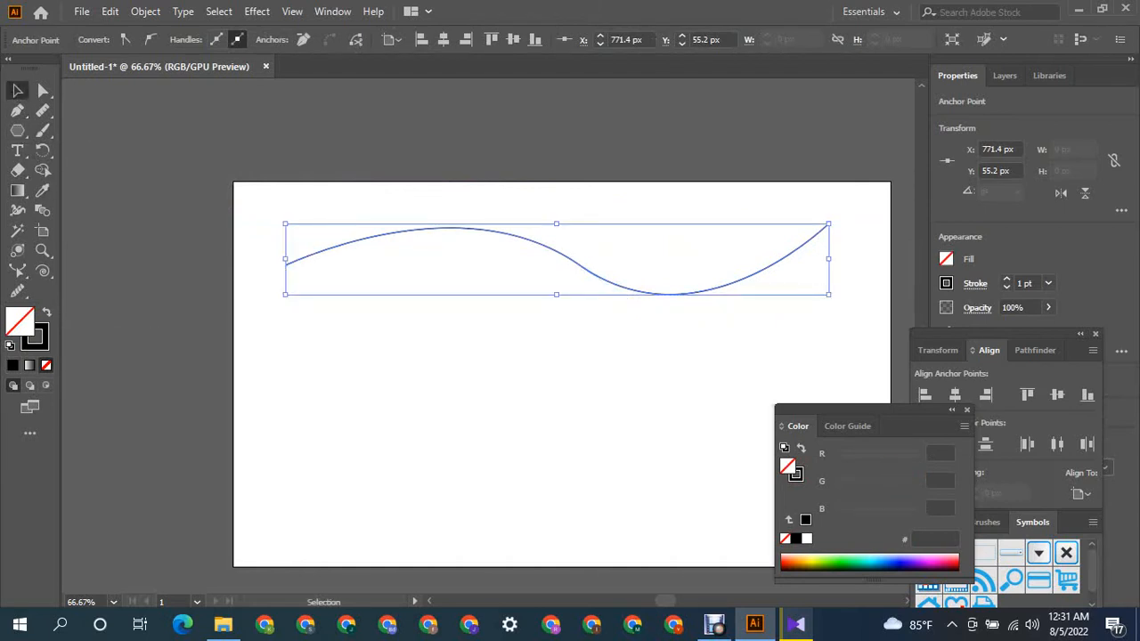
key("ctrl+shift+a")
Place placeholder type along the wavy path with Type on a Path, starting at its left end, and deselect it.
left_click(17, 151)
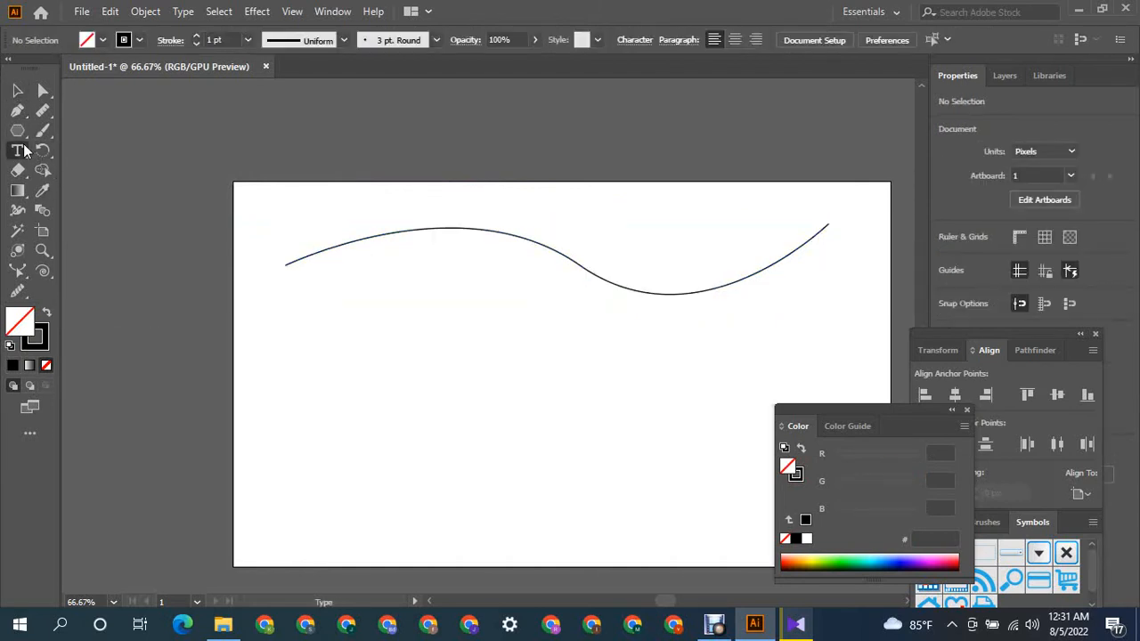
left_click_drag(17, 150, 81, 169)
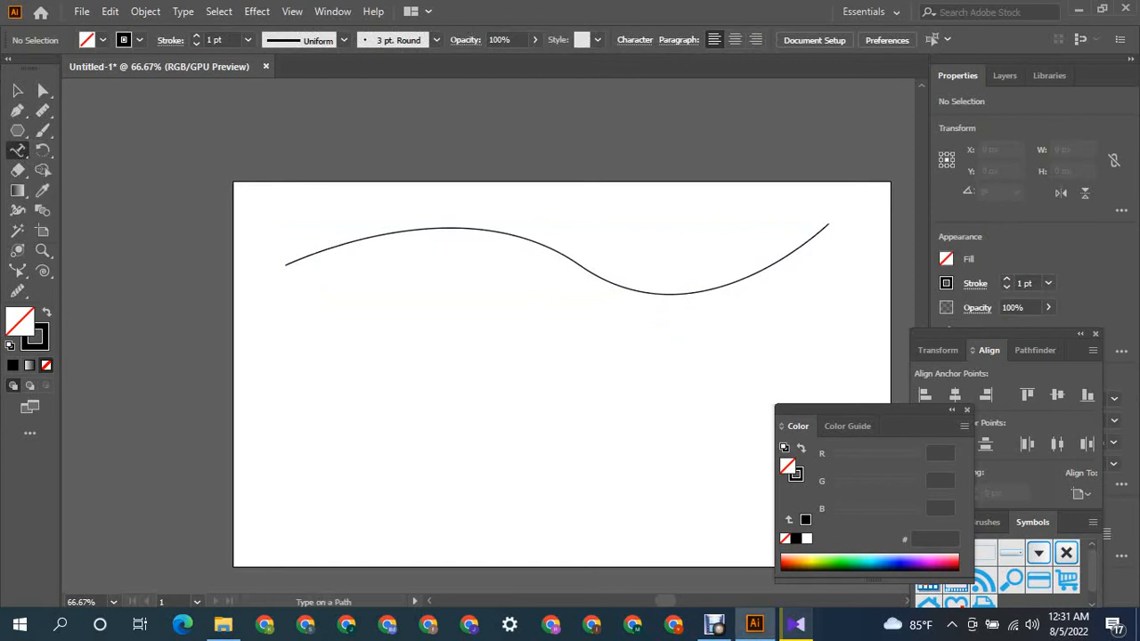
left_click(286, 263)
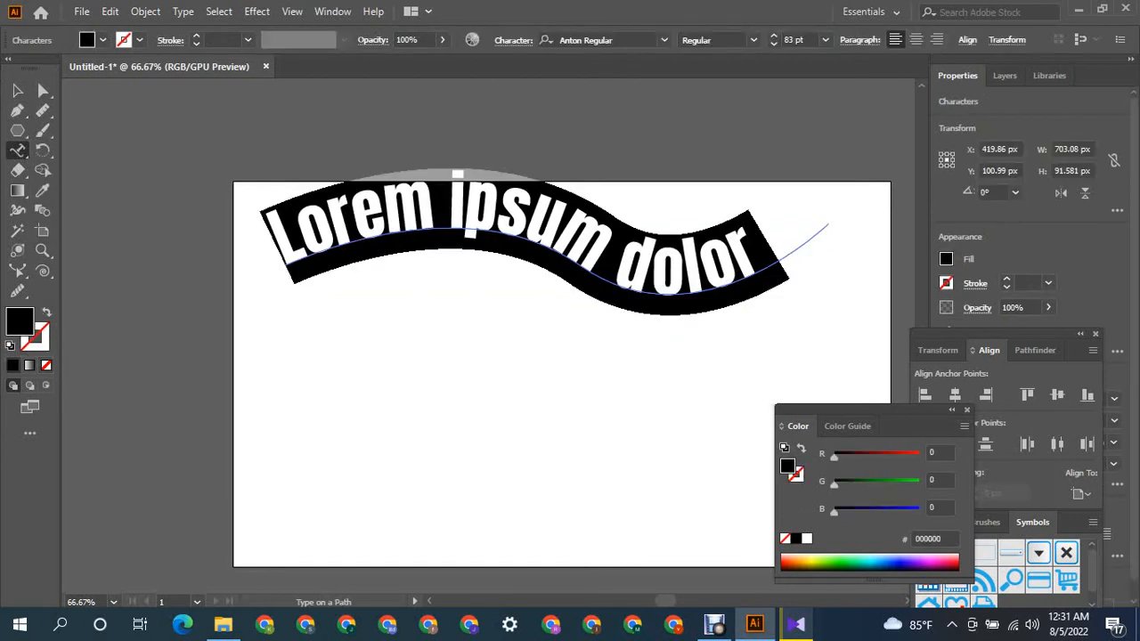
left_click(17, 90)
key("ctrl+shift+a")
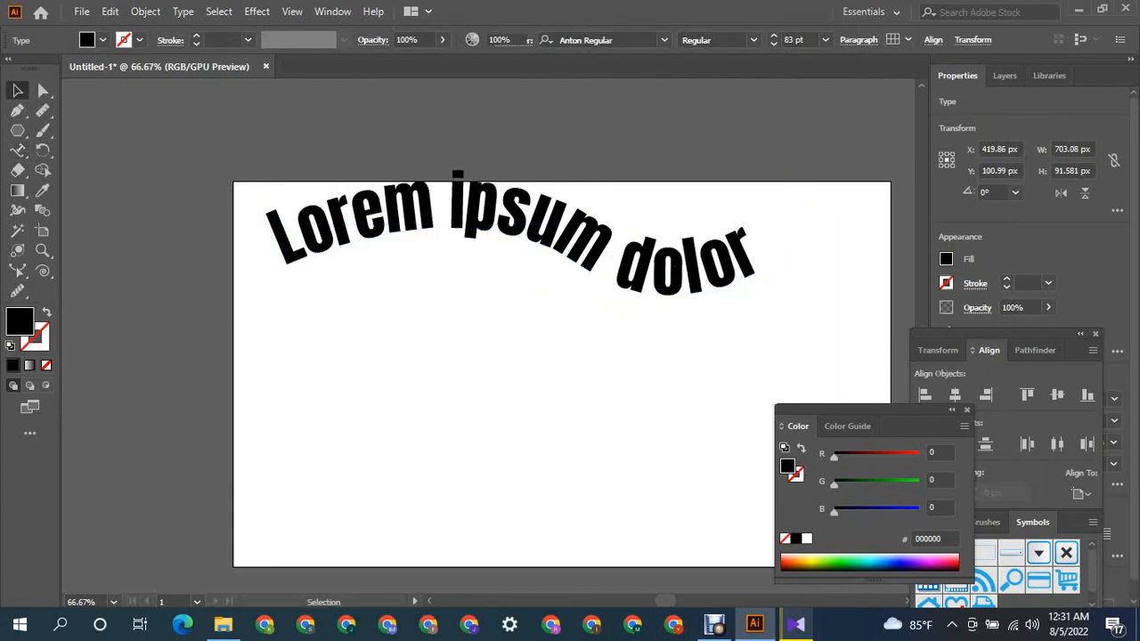
Move the wavy "Lorem ipsum dolor" text straight down to about the middle of the artboard.
left_click_drag(517, 213, 508, 363)
key("ctrl+shift+a")
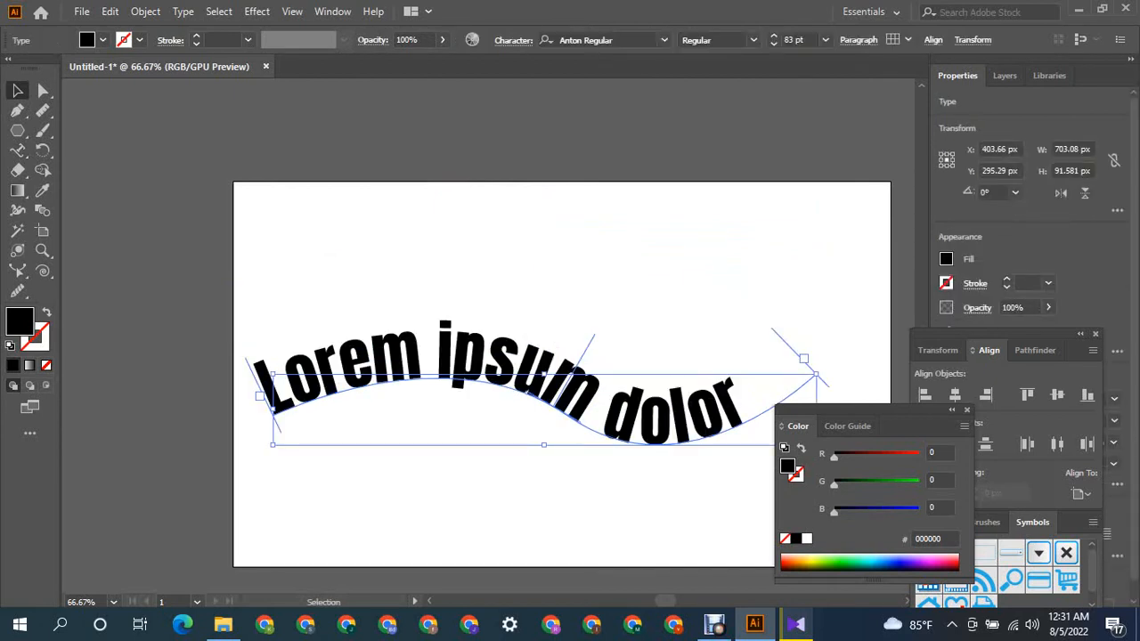
Add a column of 83 pt Anton placeholder text with the Vertical Type tool on the canvas just outside the artboard's left edge.
left_click(22, 152)
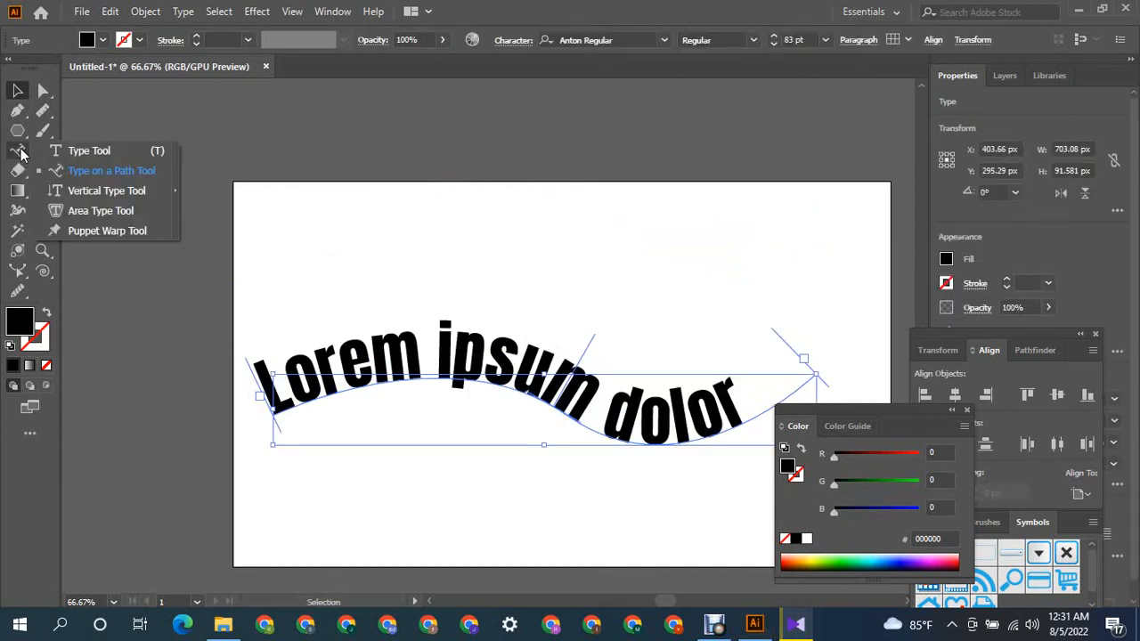
left_click(73, 191)
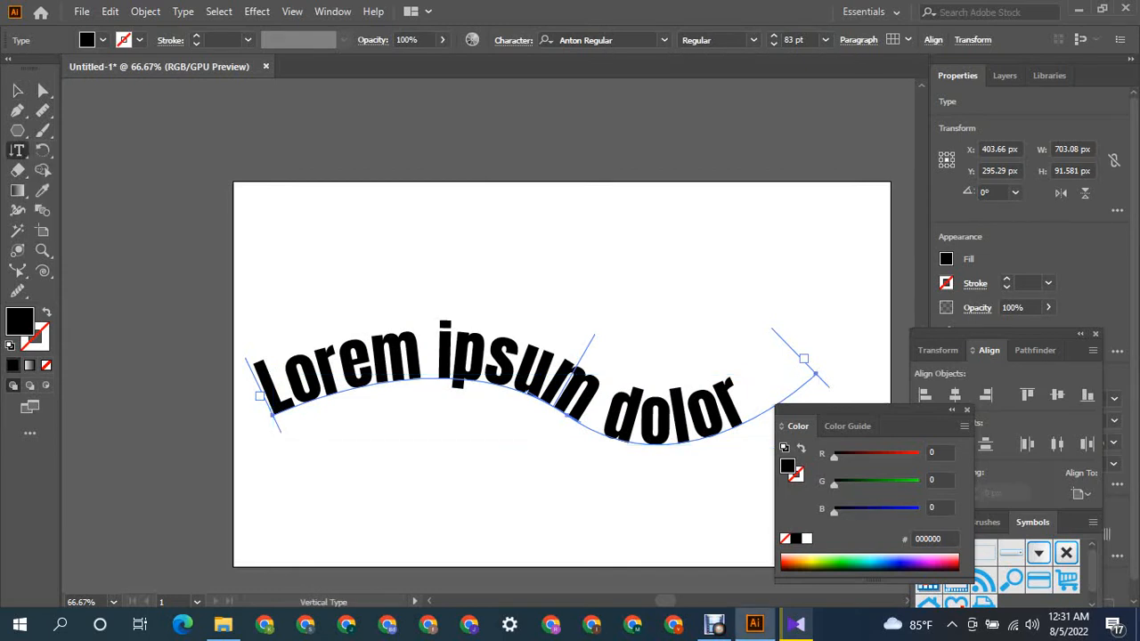
left_click(157, 114)
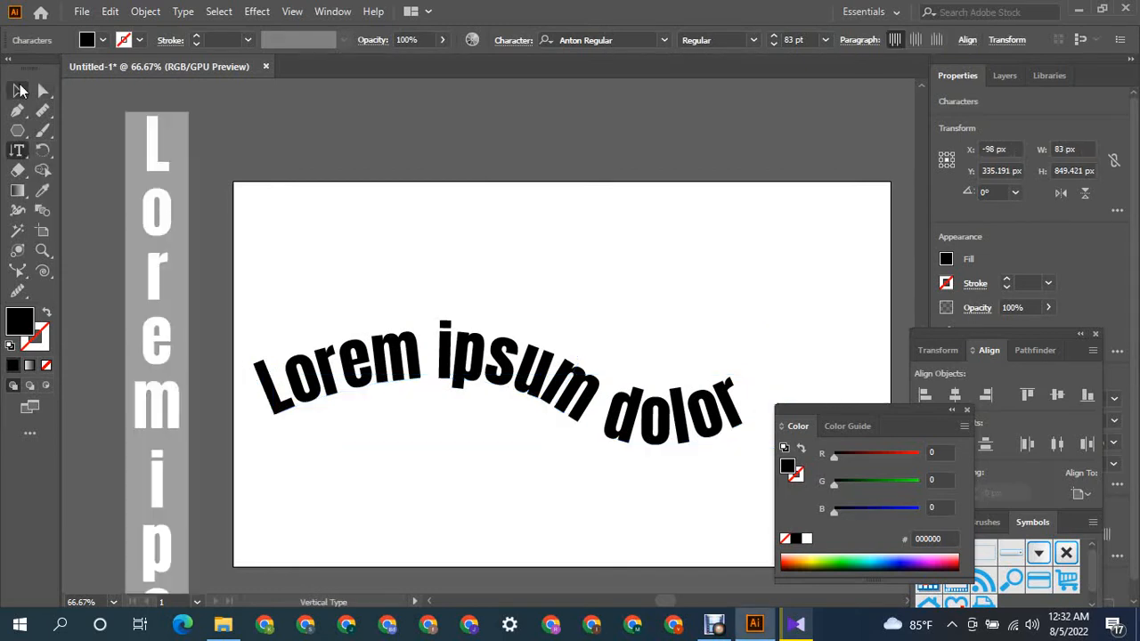
left_click(16, 90)
scroll(561, 374, "down", 3)
scroll(562, 374, "up", 5)
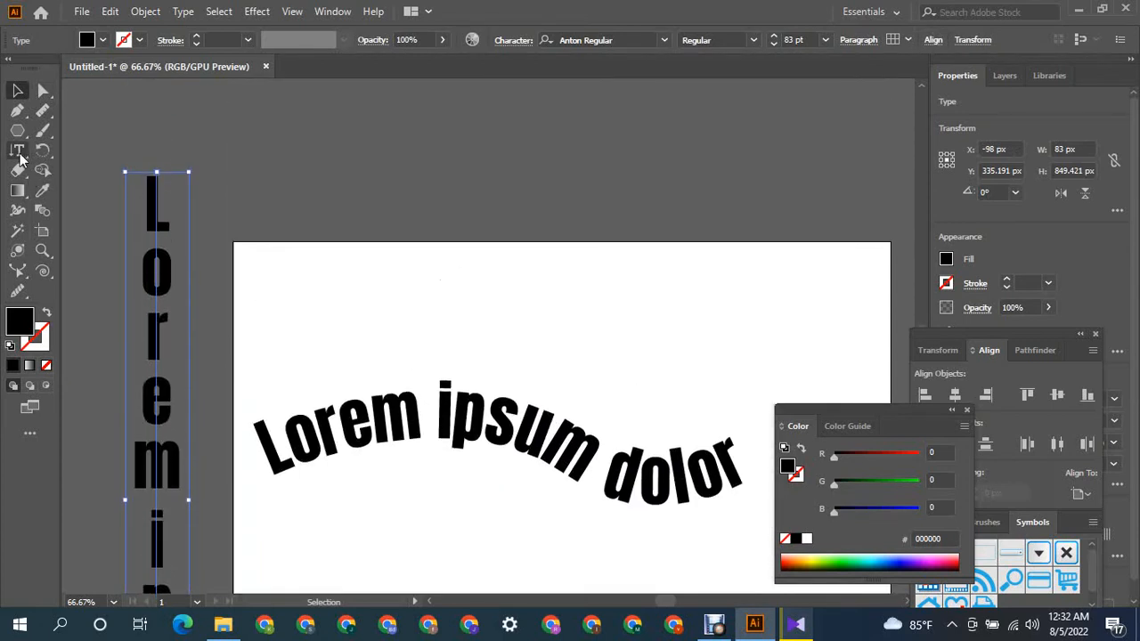
Try to start Area Type on an empty part of the artboard, dismiss the alert and clear the selection.
left_click_drag(17, 151, 98, 211)
left_click(719, 301)
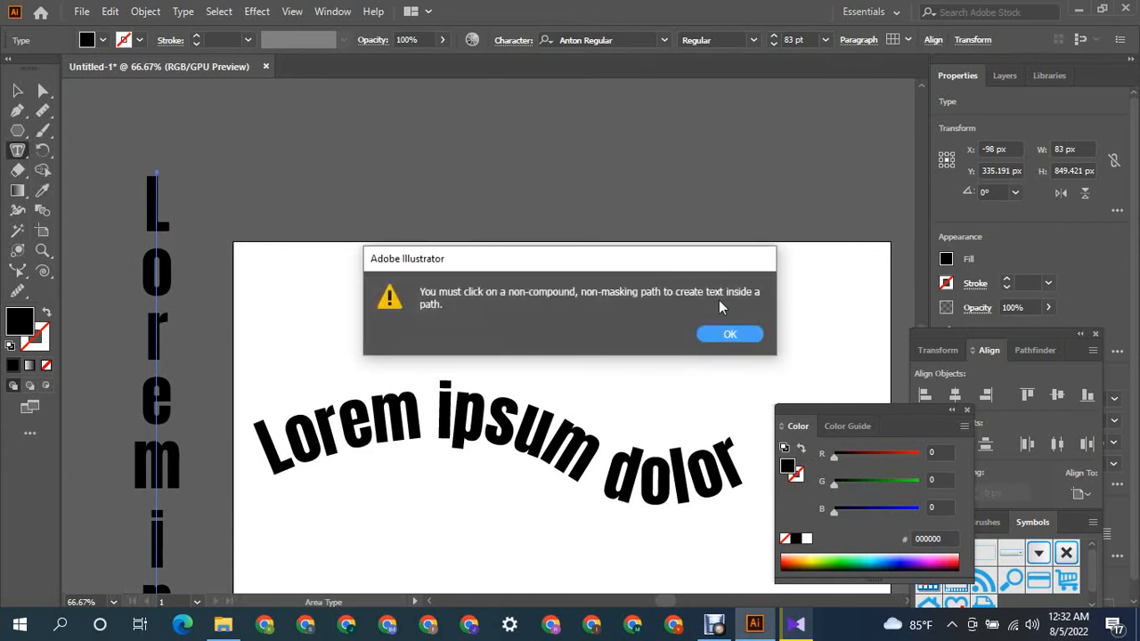
left_click(728, 335)
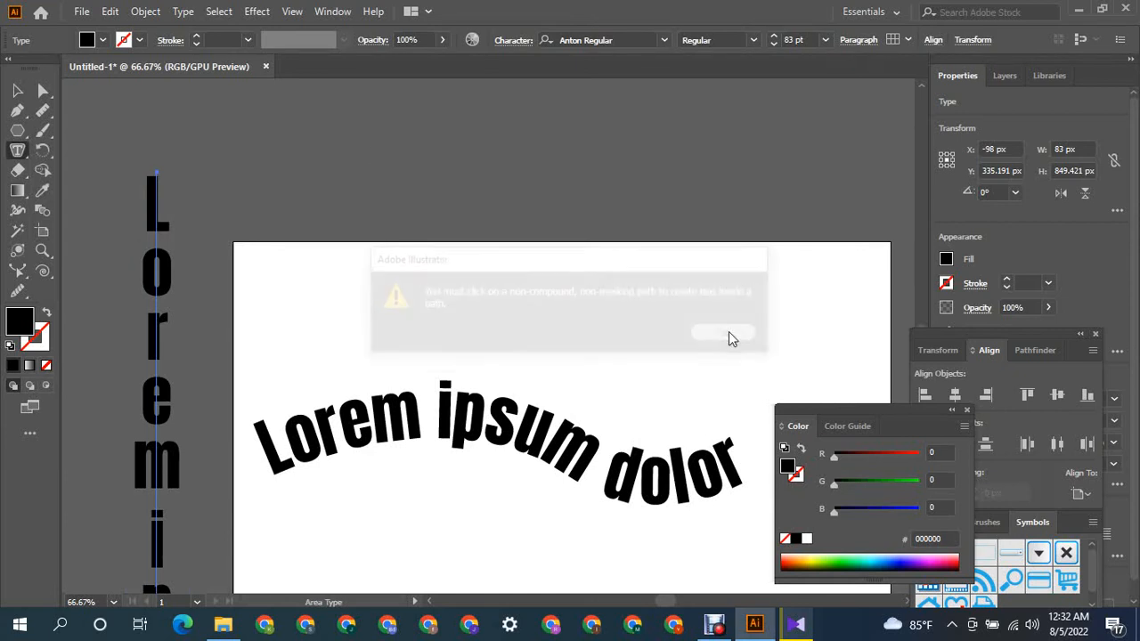
left_click(16, 93)
key("ctrl+shift+a")
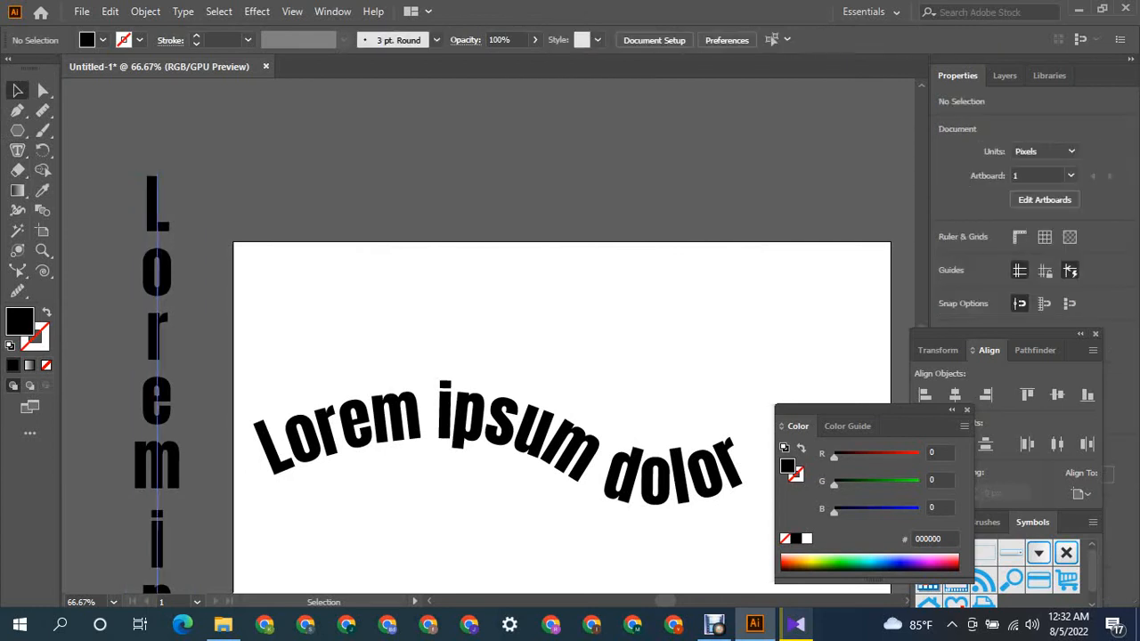
Draw an open Pen path of two arcs meeting at a corner above the artboard, with no fill and a 1 pt black stroke.
left_click(19, 132)
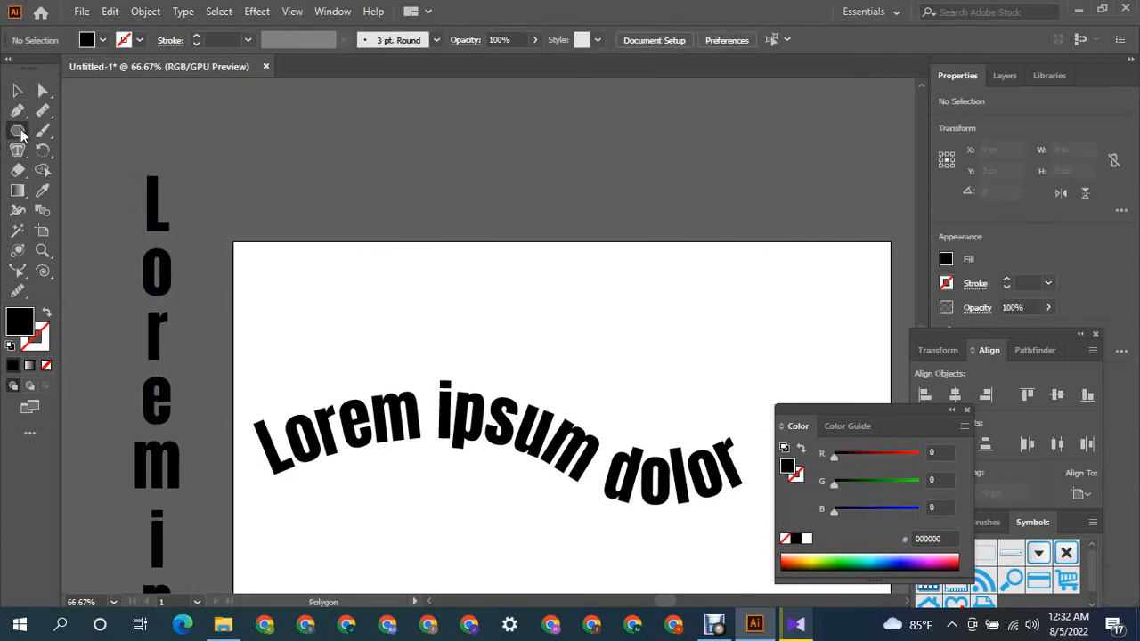
left_click(17, 110)
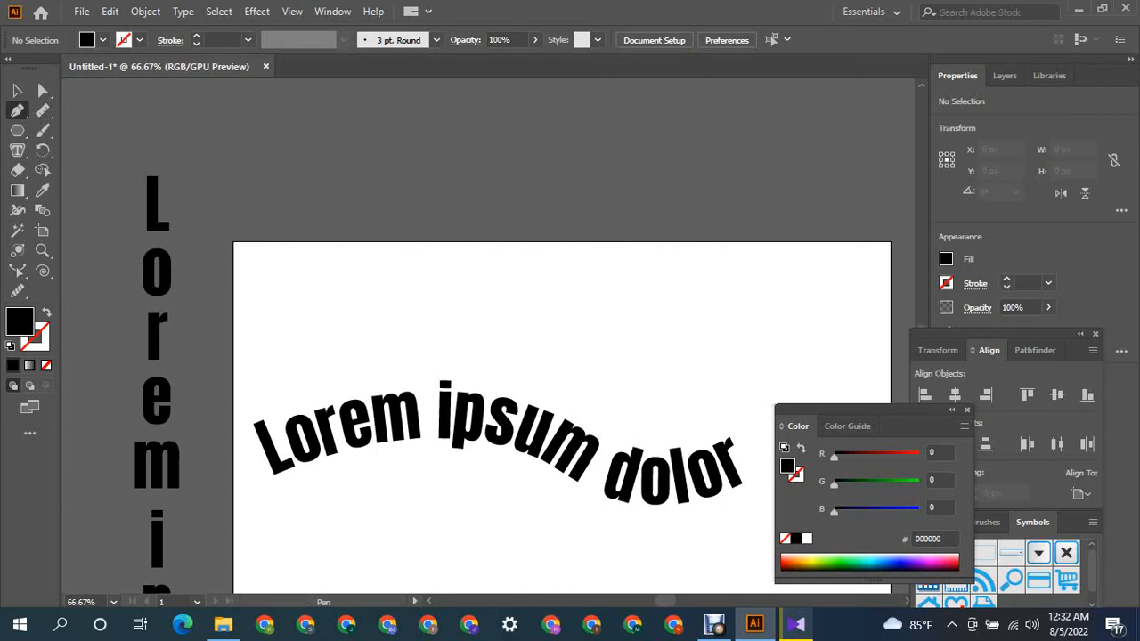
left_click_drag(286, 166, 367, 193)
key("ctrl+z")
left_click_drag(335, 145, 646, 294)
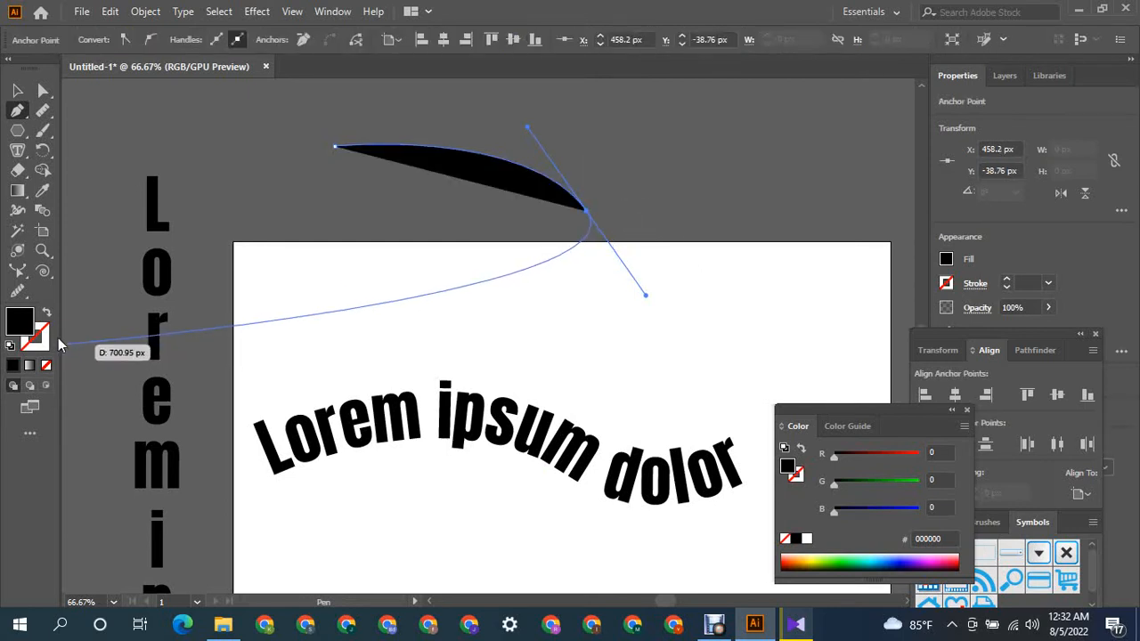
key("shift+x")
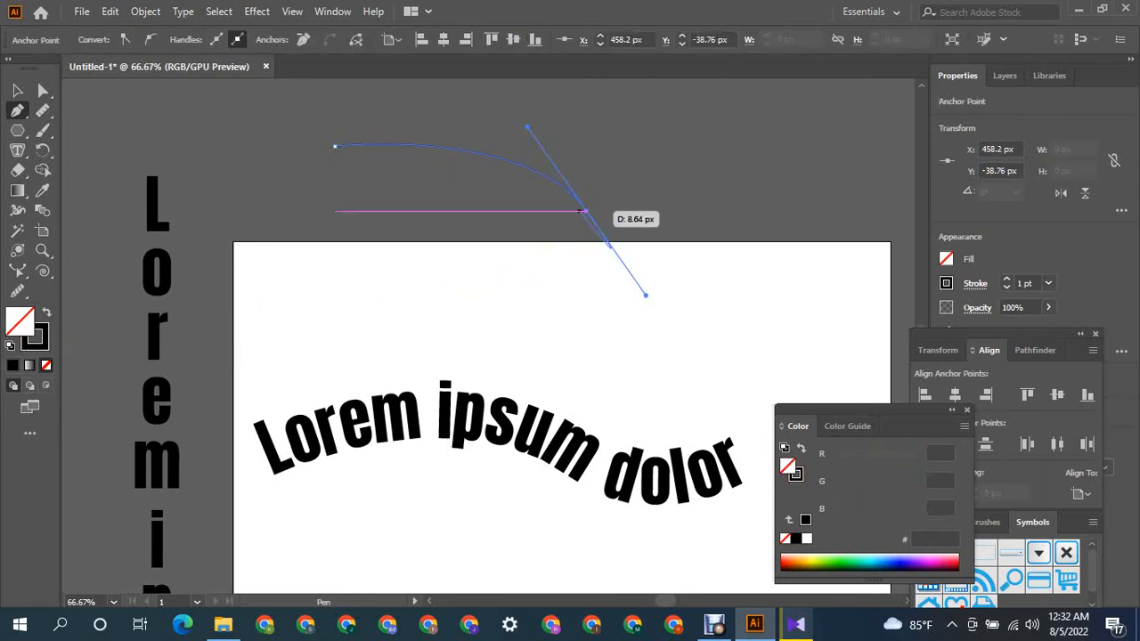
left_click(586, 209)
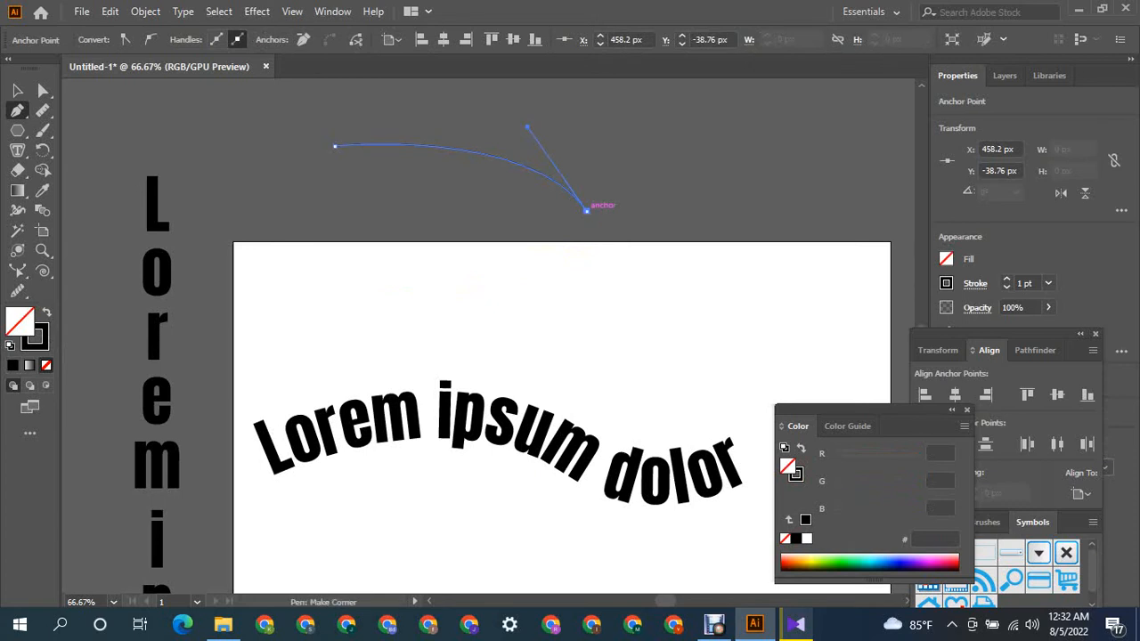
left_click_drag(800, 141, 904, 184)
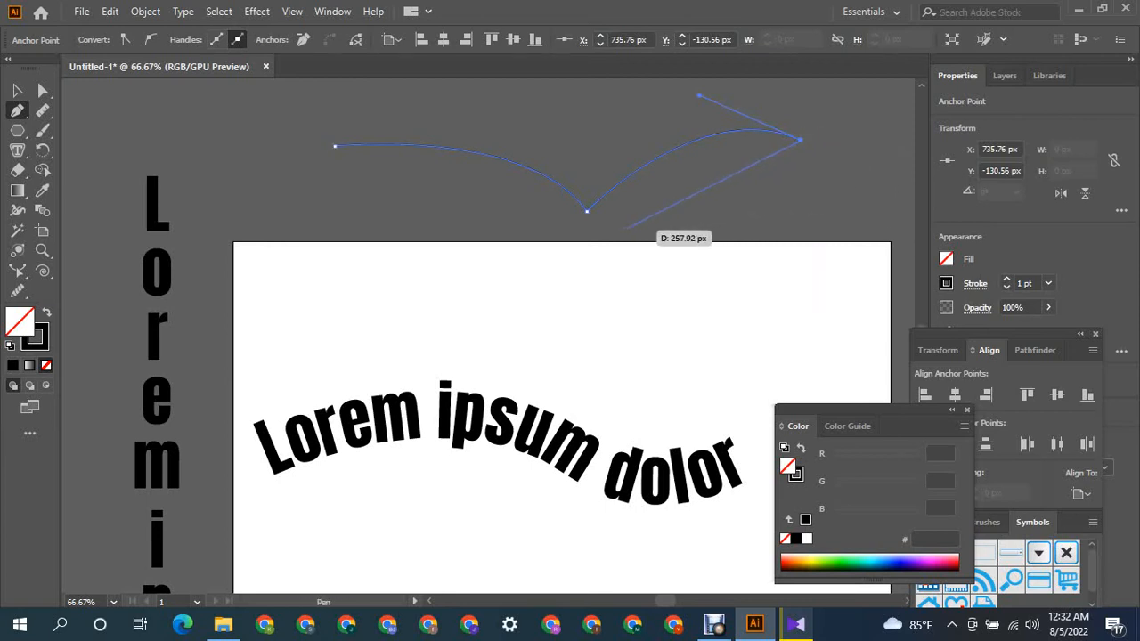
Close the two-arc path with curved lower edges, forming a two-leaf outline about 604 px wide and 126 px high.
left_click(586, 210)
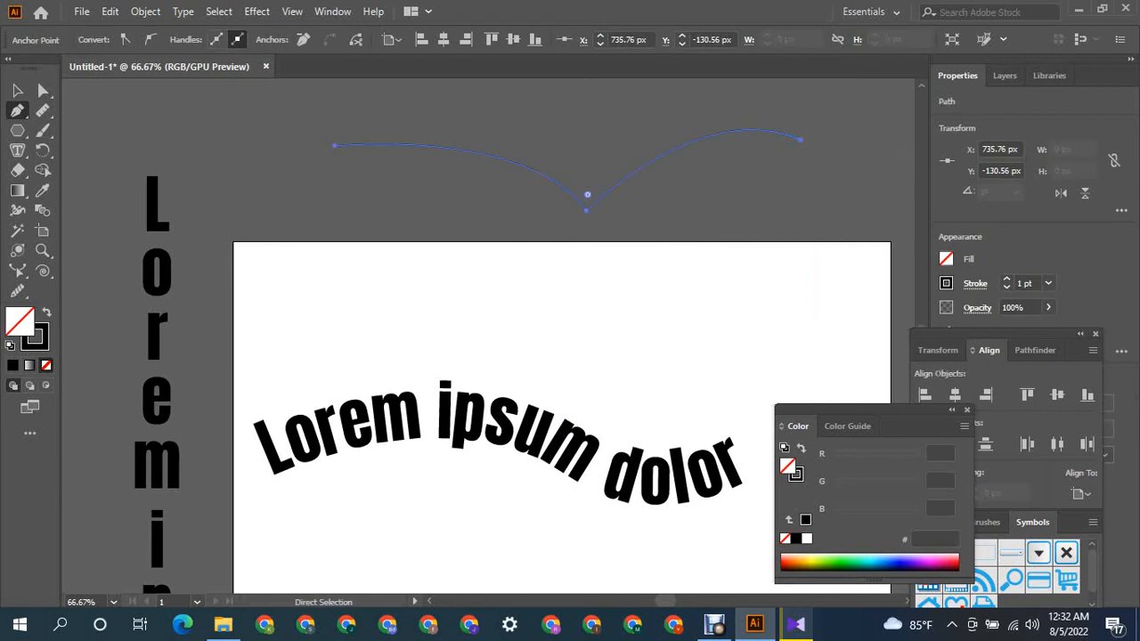
key("ctrl+z")
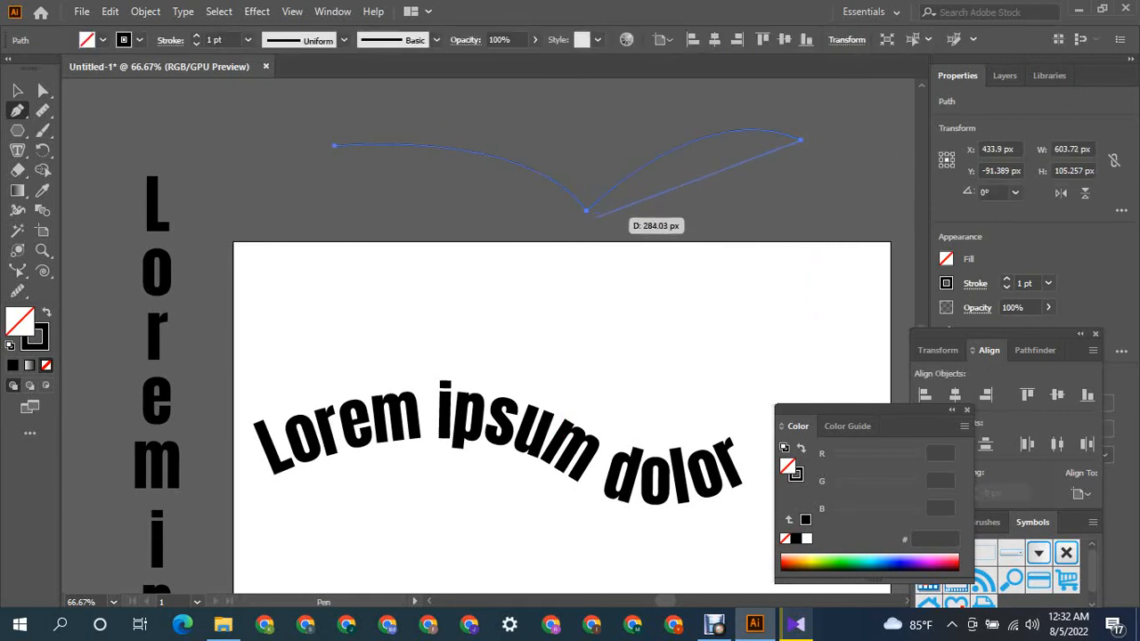
left_click_drag(586, 212, 751, 263)
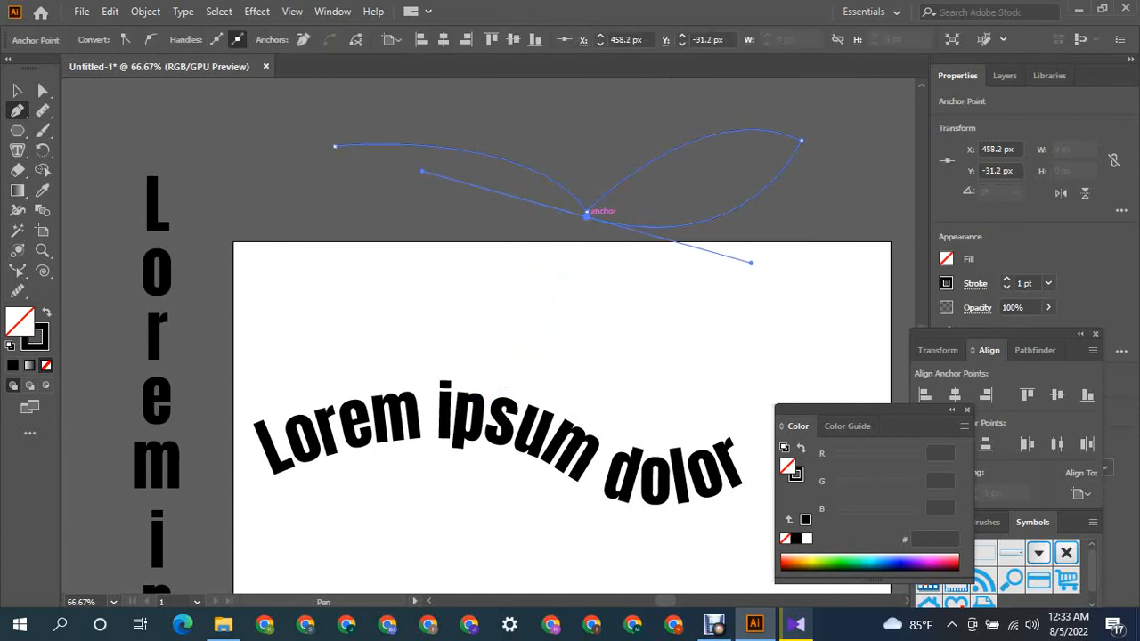
left_click_drag(586, 214, 397, 558)
scroll(396, 557, "down", 2)
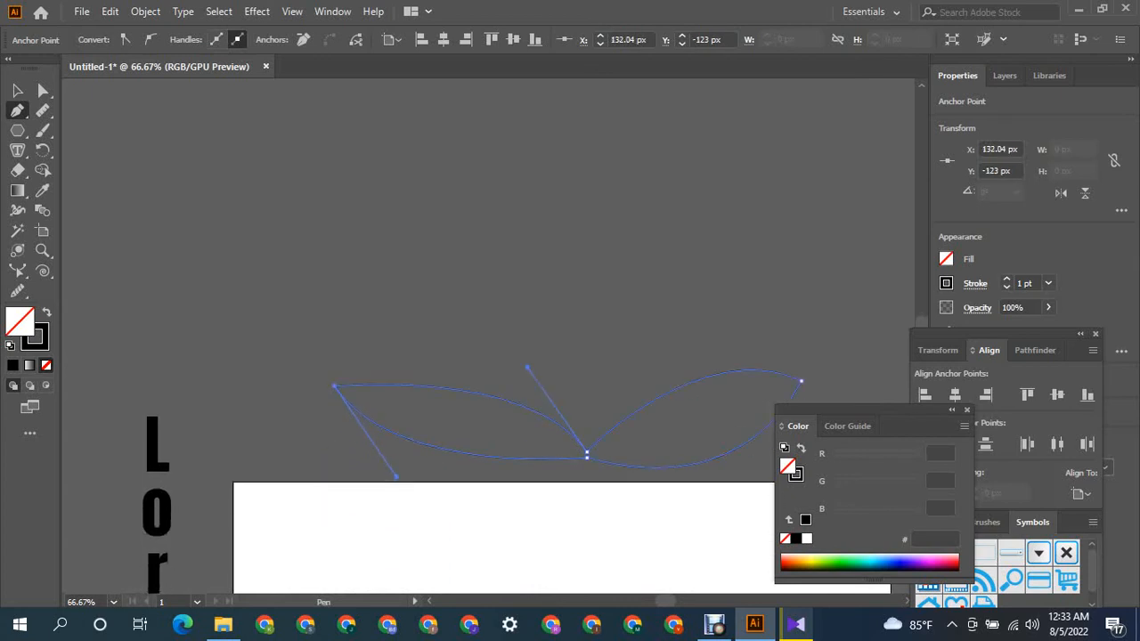
scroll(396, 477, "down", 2)
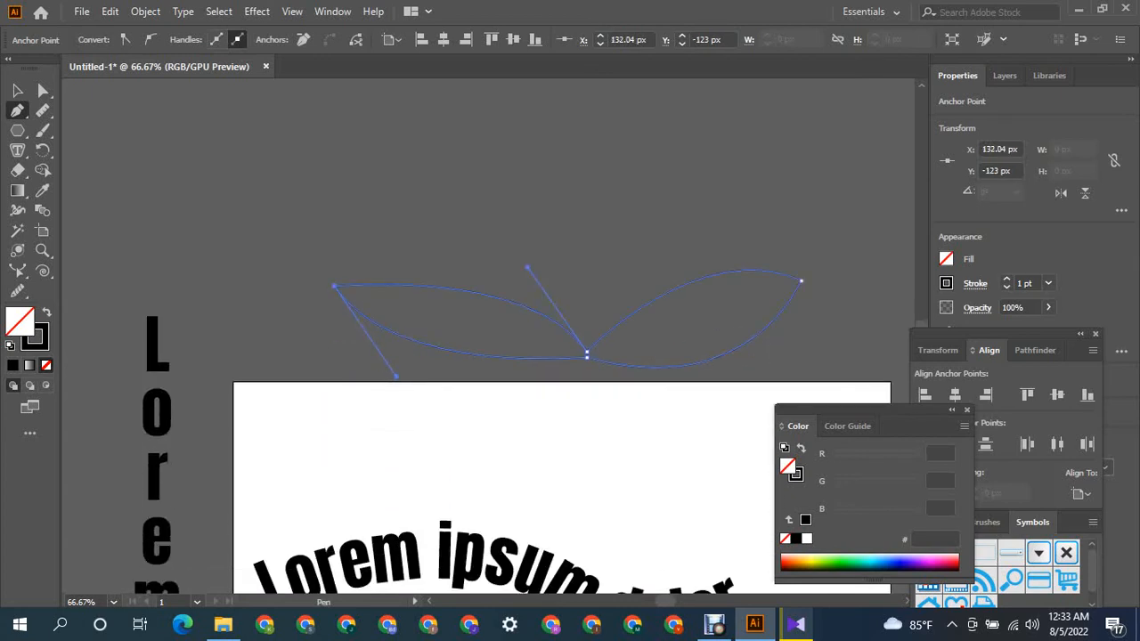
Place placeholder text inside the two-leaf outline with the Area Type tool, starting from its path edge.
left_click(19, 151)
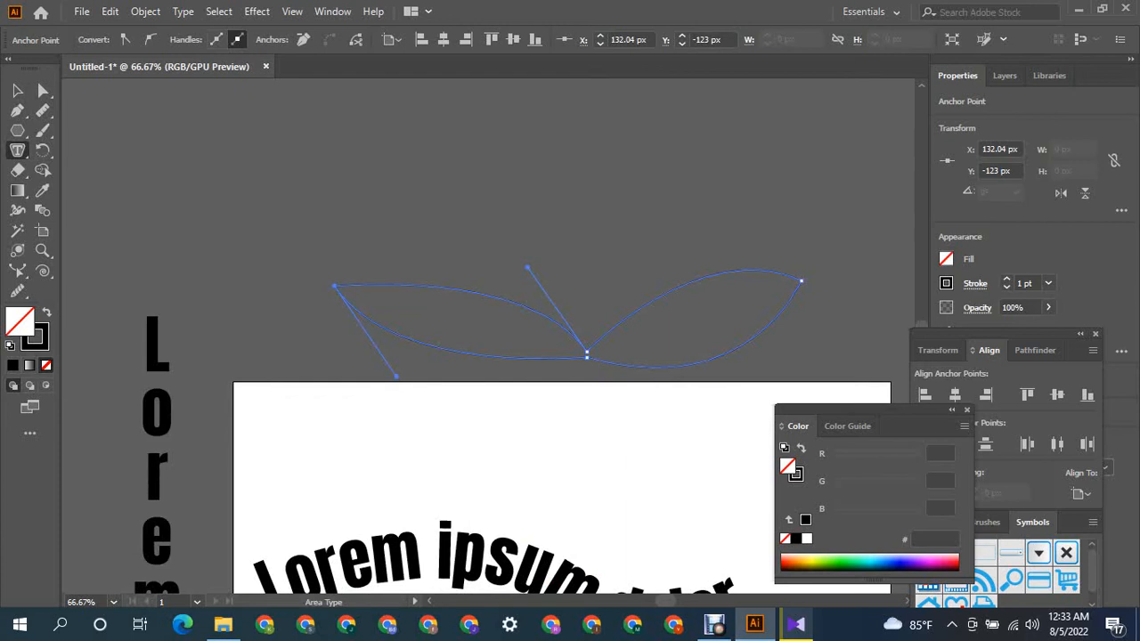
left_click(538, 333)
left_click(729, 334)
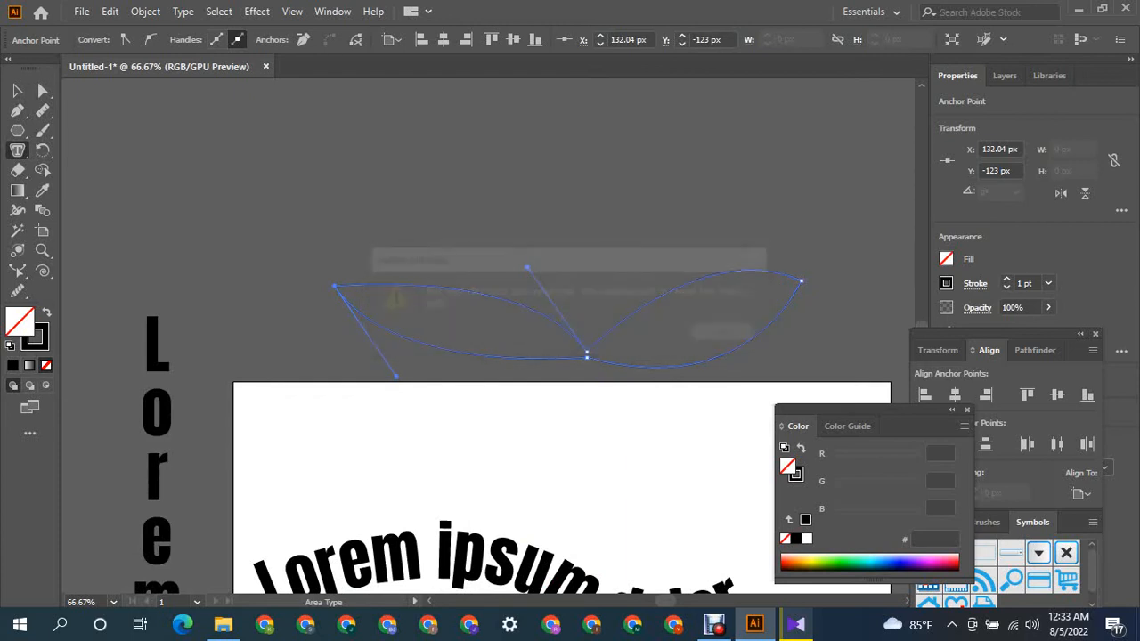
scroll(710, 339, "down", 2)
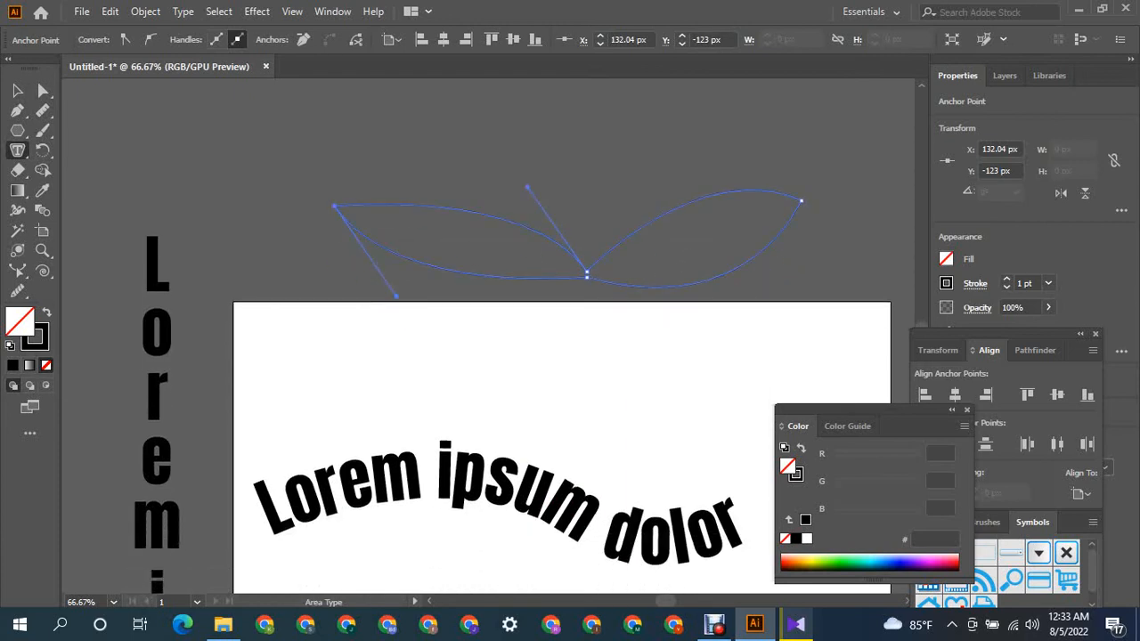
left_click(641, 227)
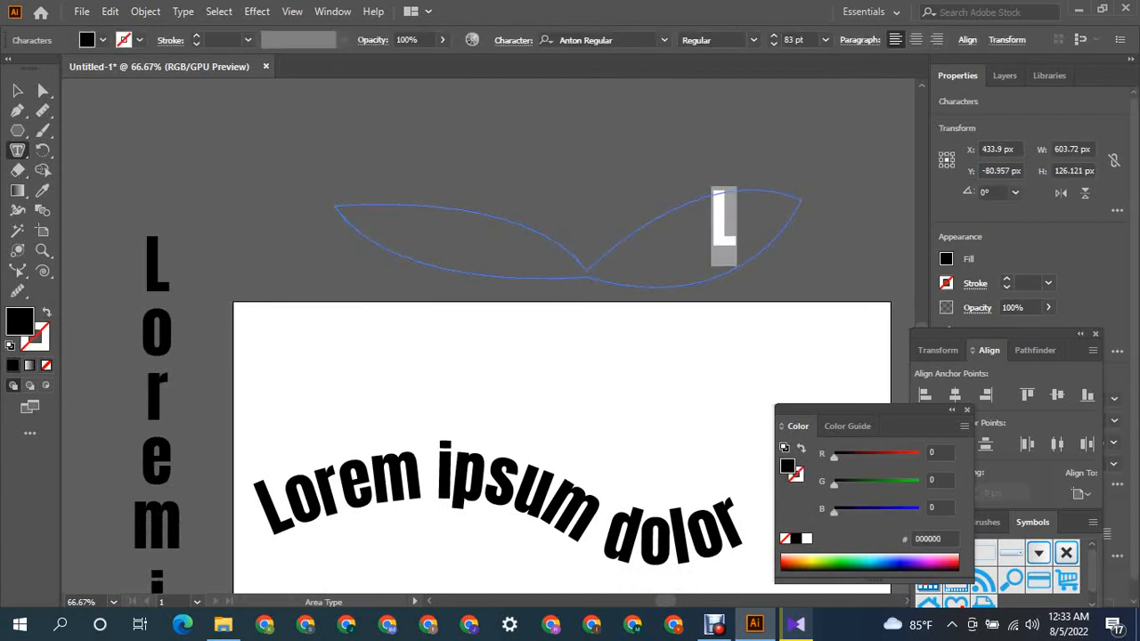
Move the two-leaf area text up and to the left above the artboard and delete it.
left_click(19, 91)
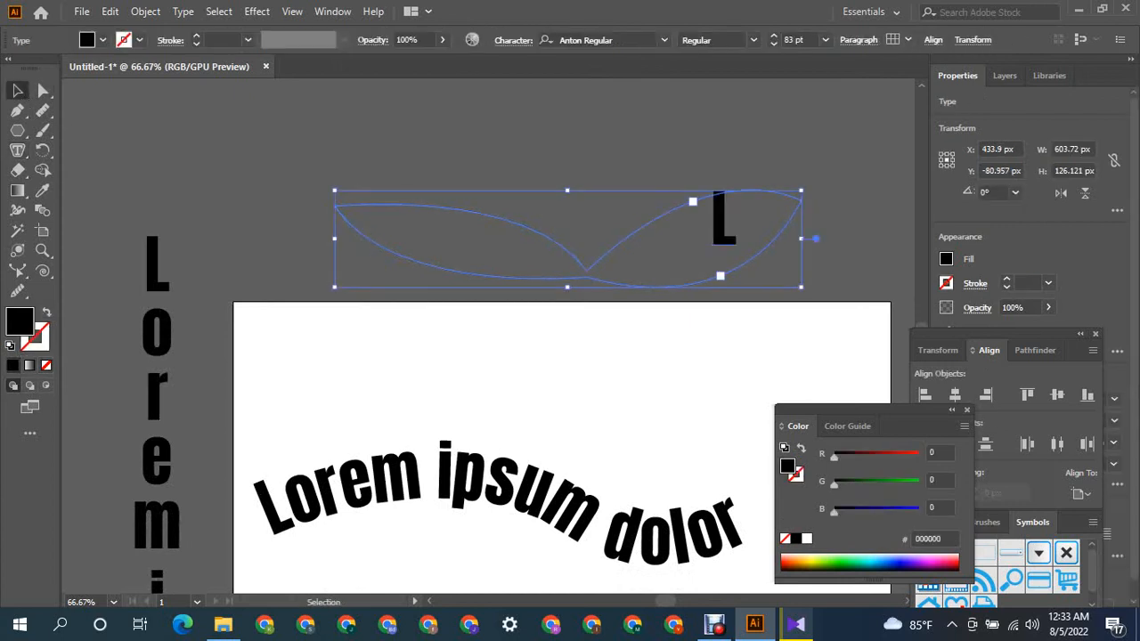
left_click_drag(723, 222, 672, 174)
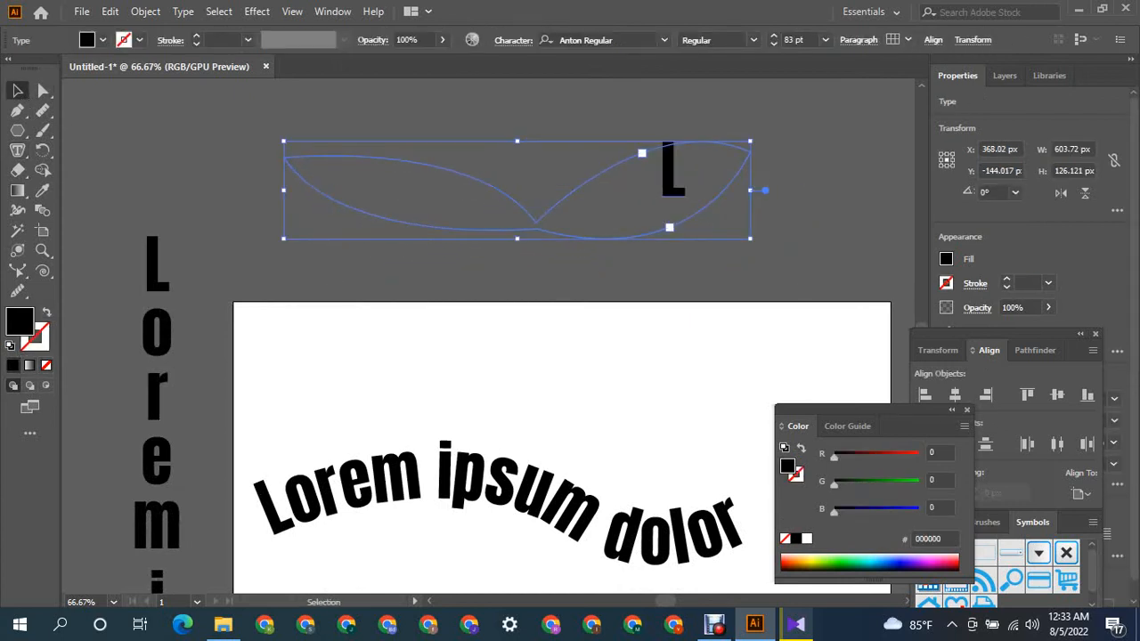
key("Delete")
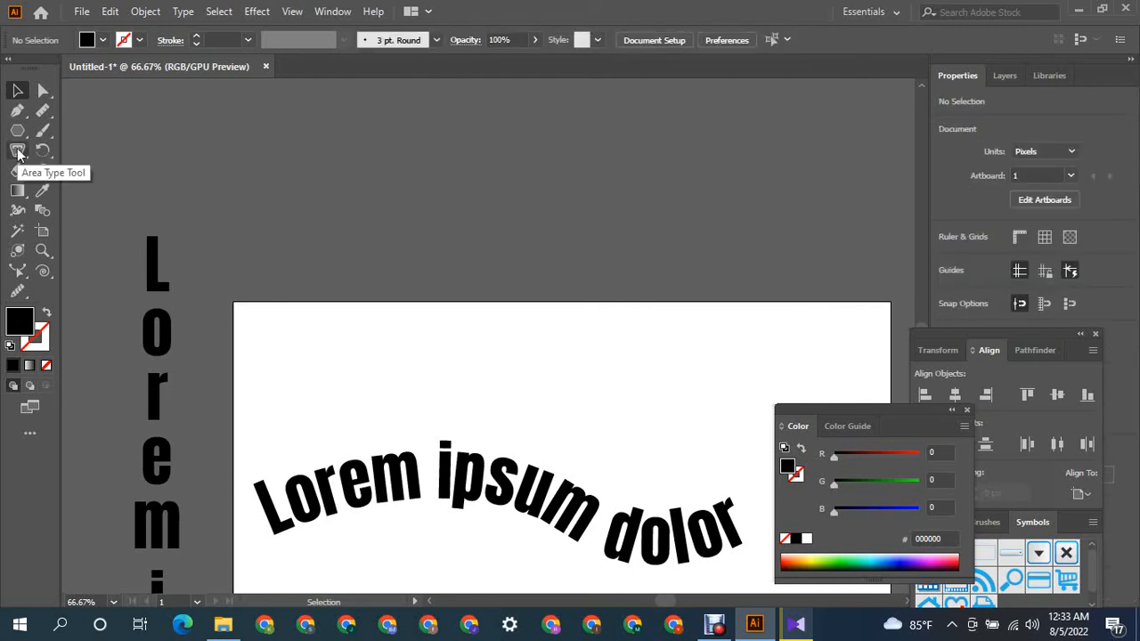
Draw a black four-sided polygon above the artboard, about 298 px in size and rotated about 48° into a diamond.
key("t")
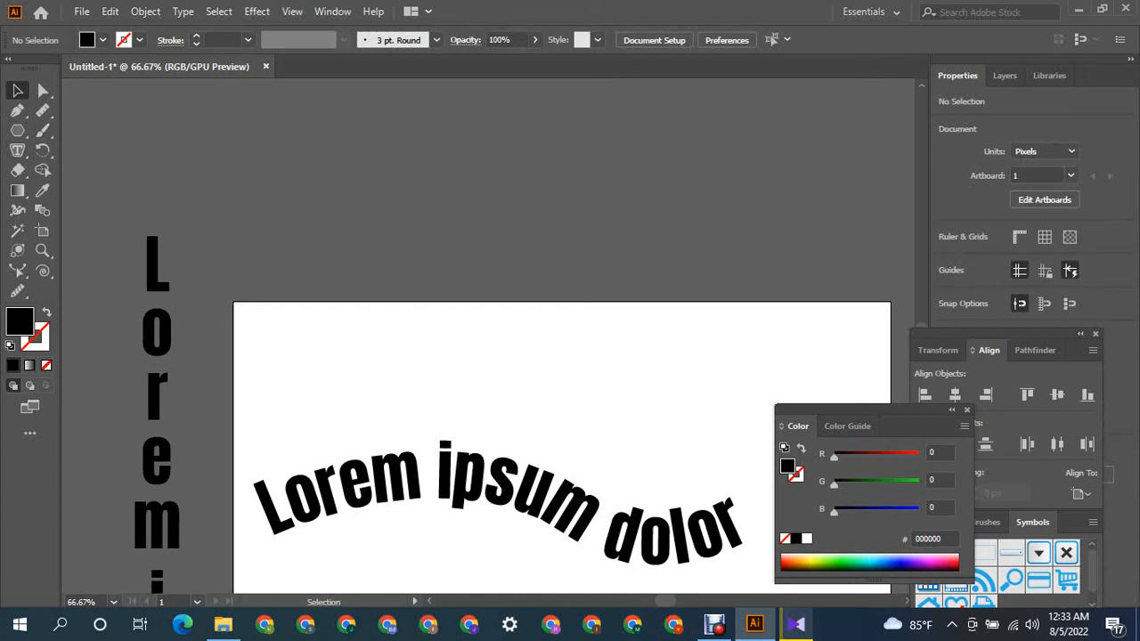
left_click(17, 130)
left_click_drag(351, 140, 347, 236)
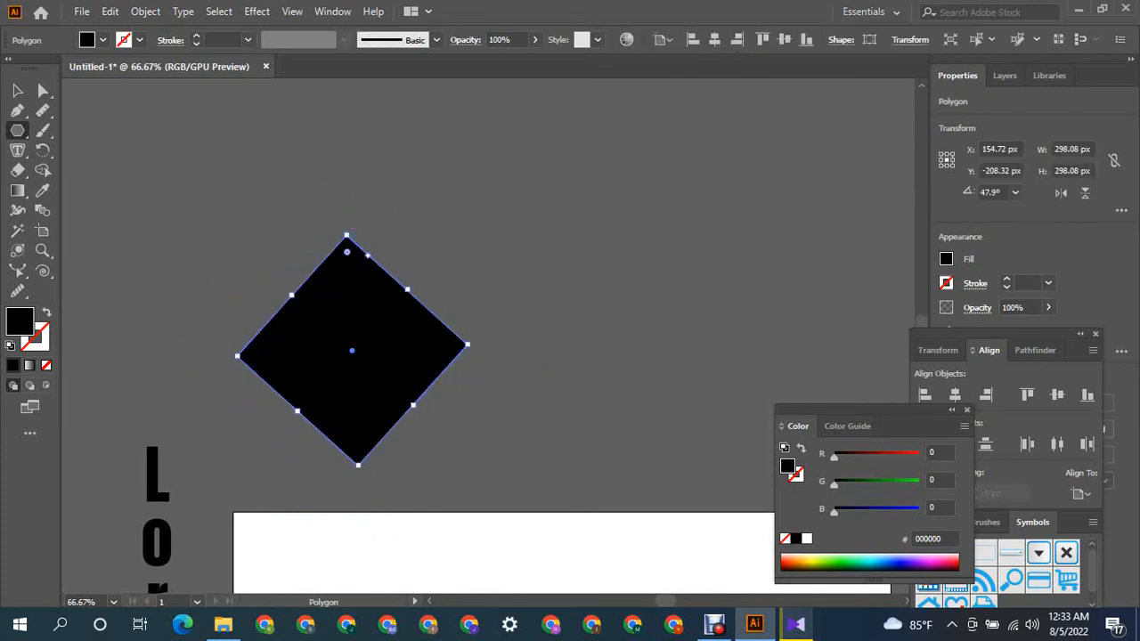
Convert the black diamond into an Area Type container filled with placeholder text, starting from its upper edge.
left_click(16, 151)
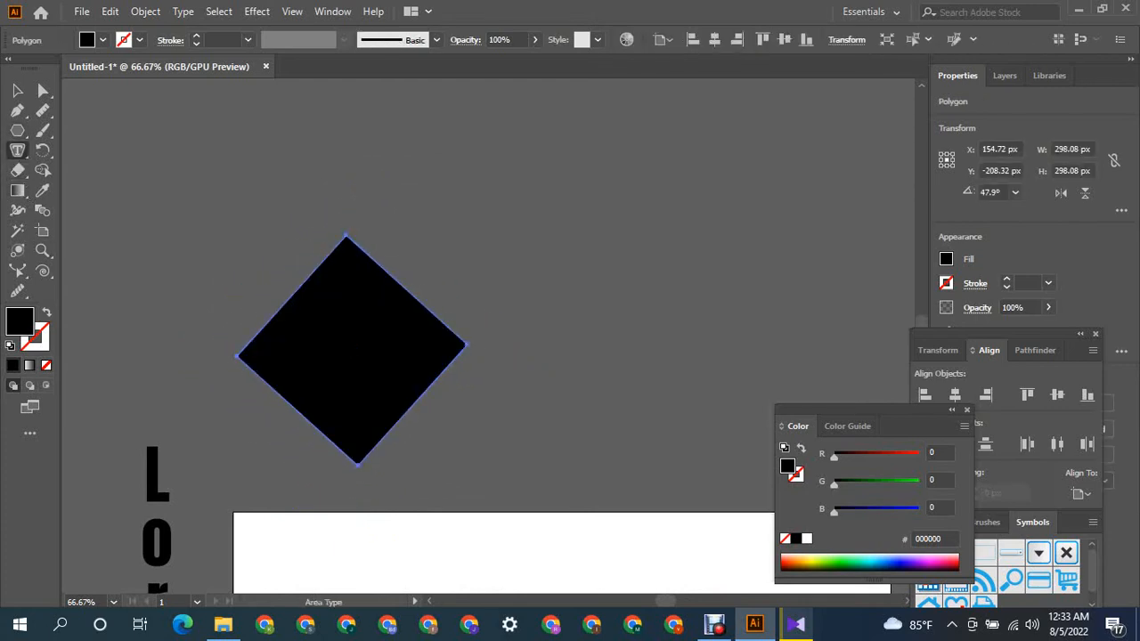
left_click(295, 326)
left_click(733, 335)
left_click(322, 260)
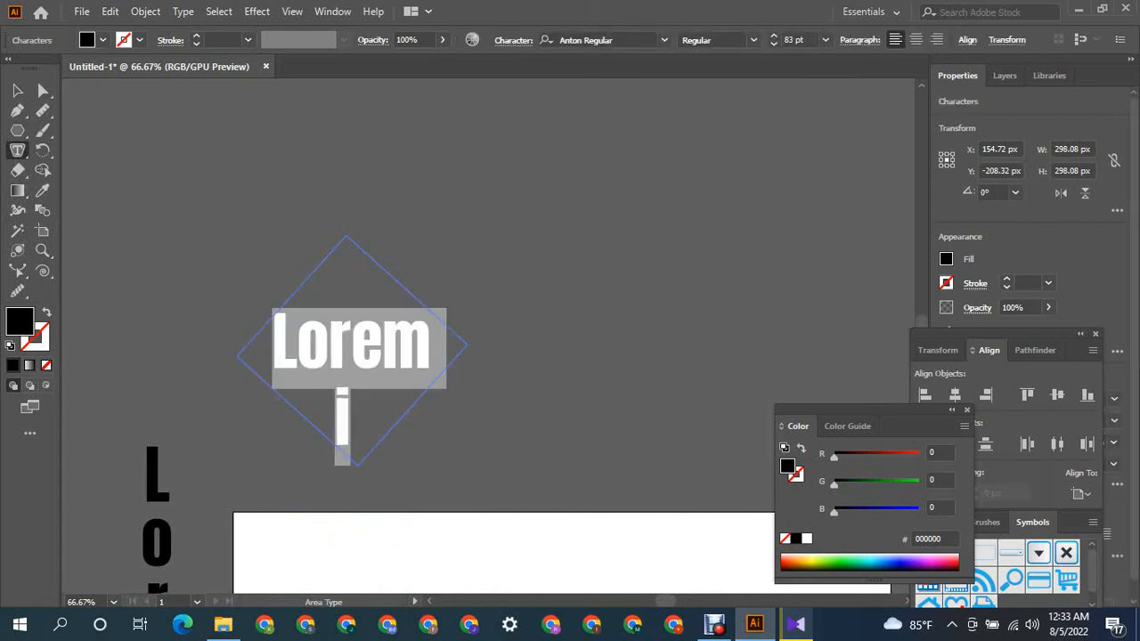
Move the diamond-shaped area text upward on the canvas and delete it.
left_click(17, 90)
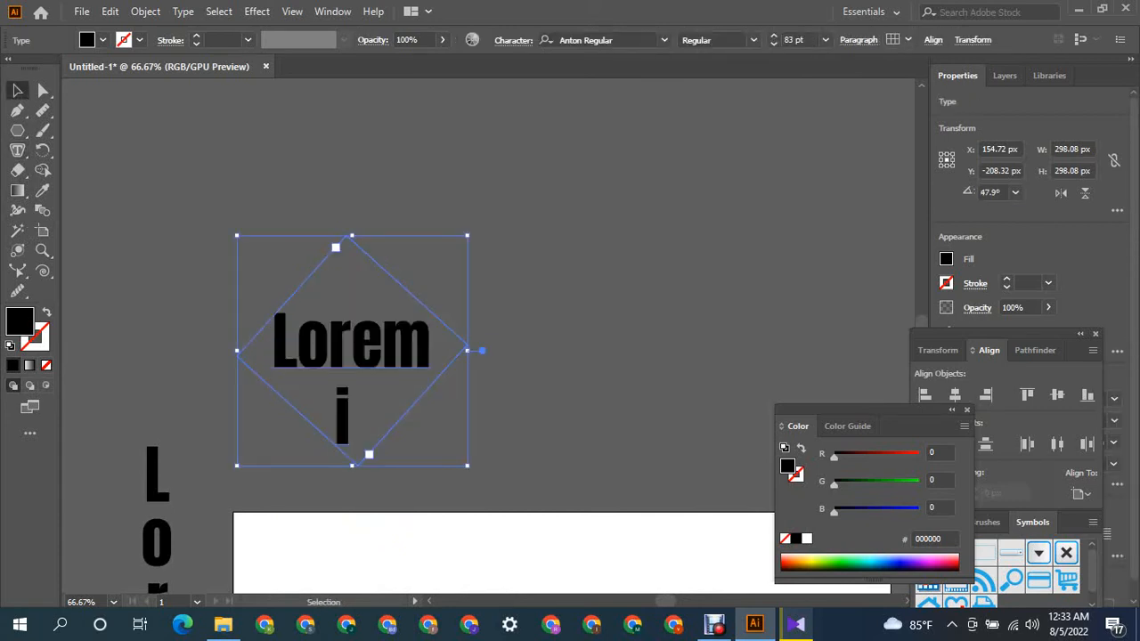
left_click(178, 267)
left_click_drag(348, 354, 369, 246)
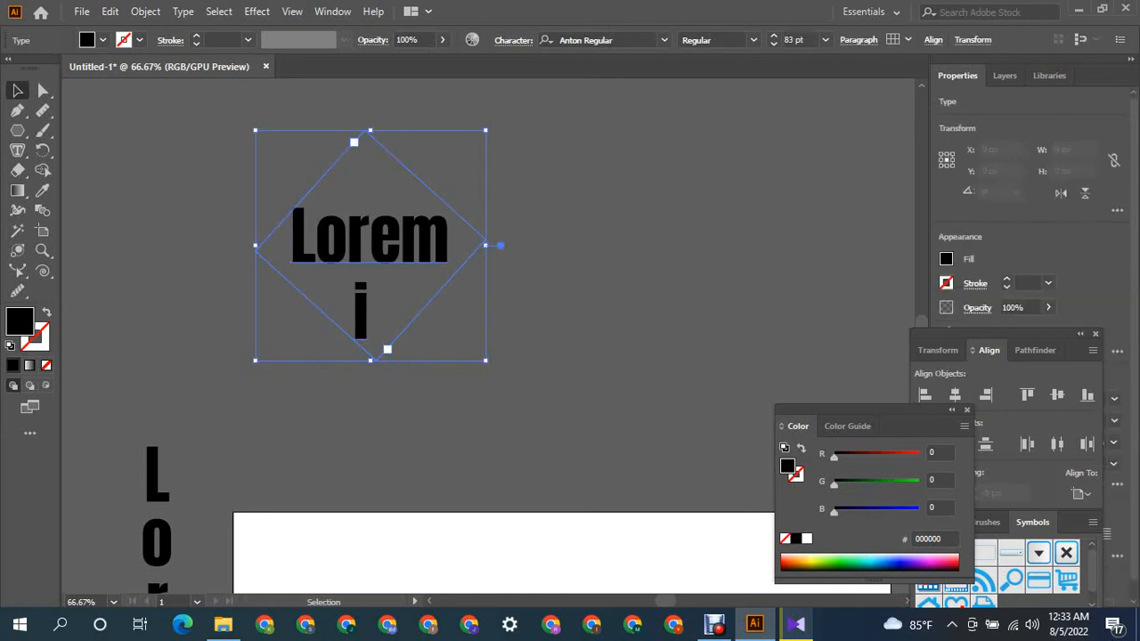
key("ctrl+shift+a")
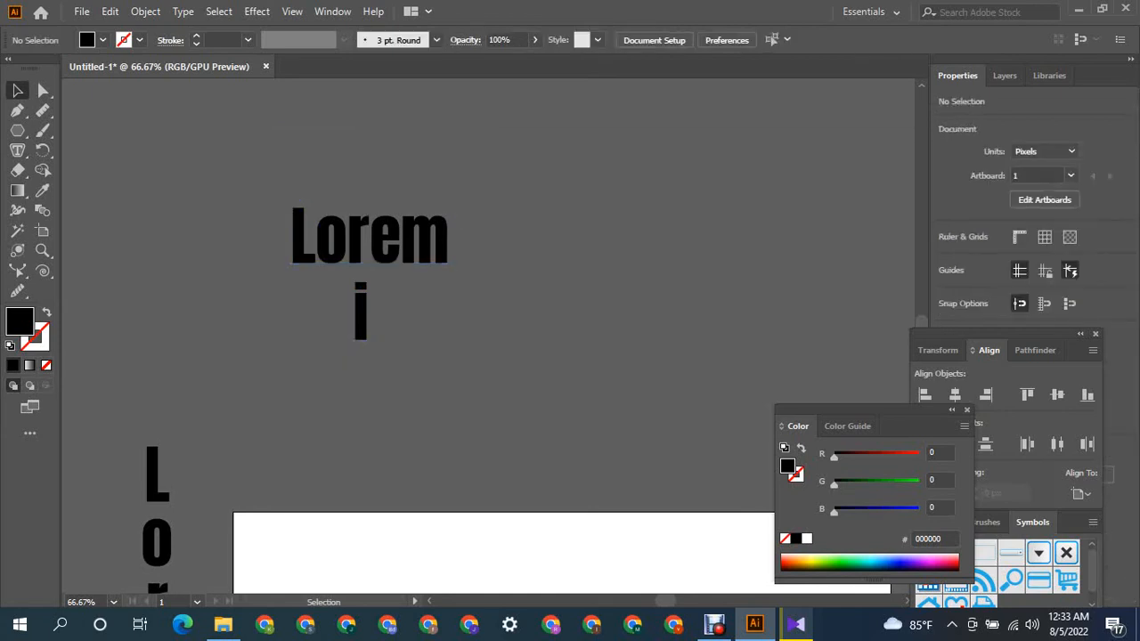
left_click(369, 236)
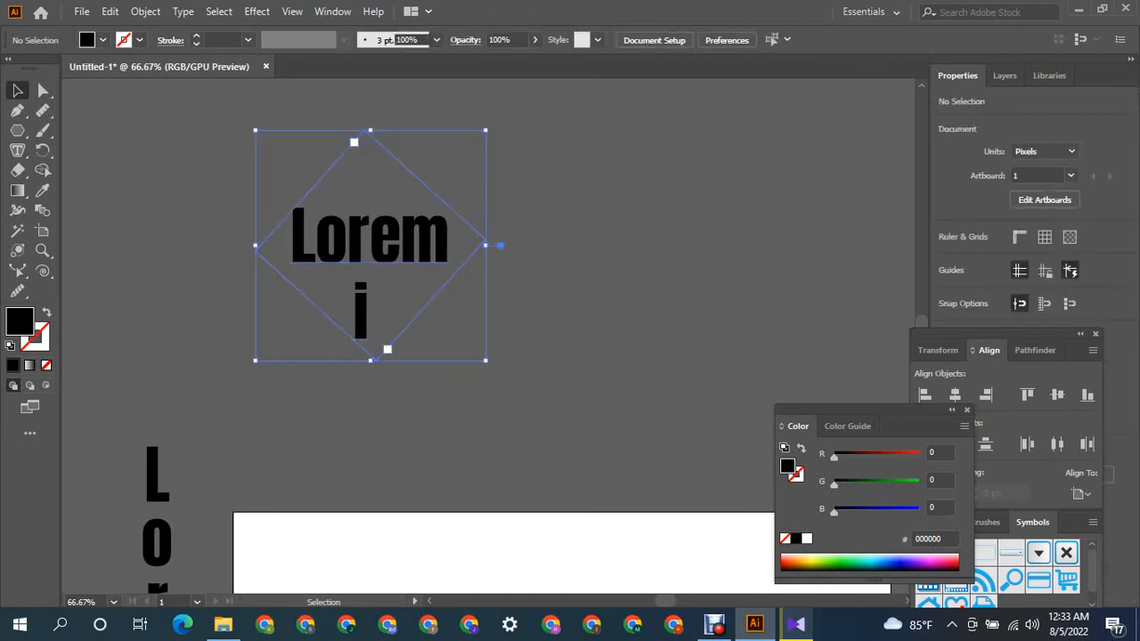
key("Delete")
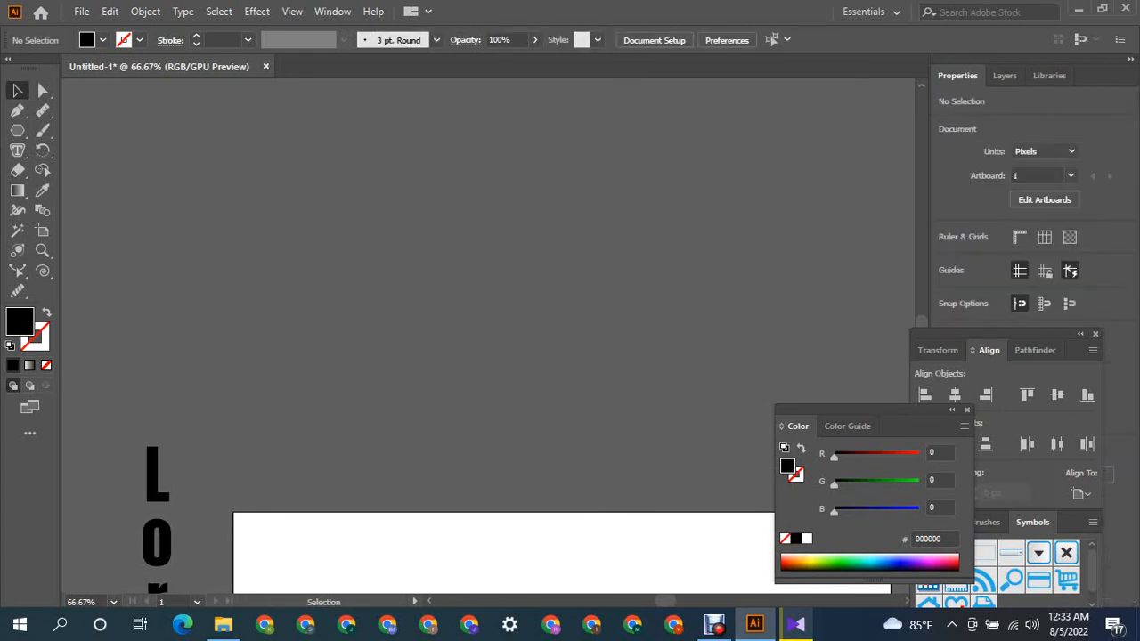
Draw a black four-sided polygon about 631 px in size, rotated about 256°, and move it down and right to overlap the artboard's upper edge.
left_click(17, 130)
left_click_drag(325, 150, 469, 392)
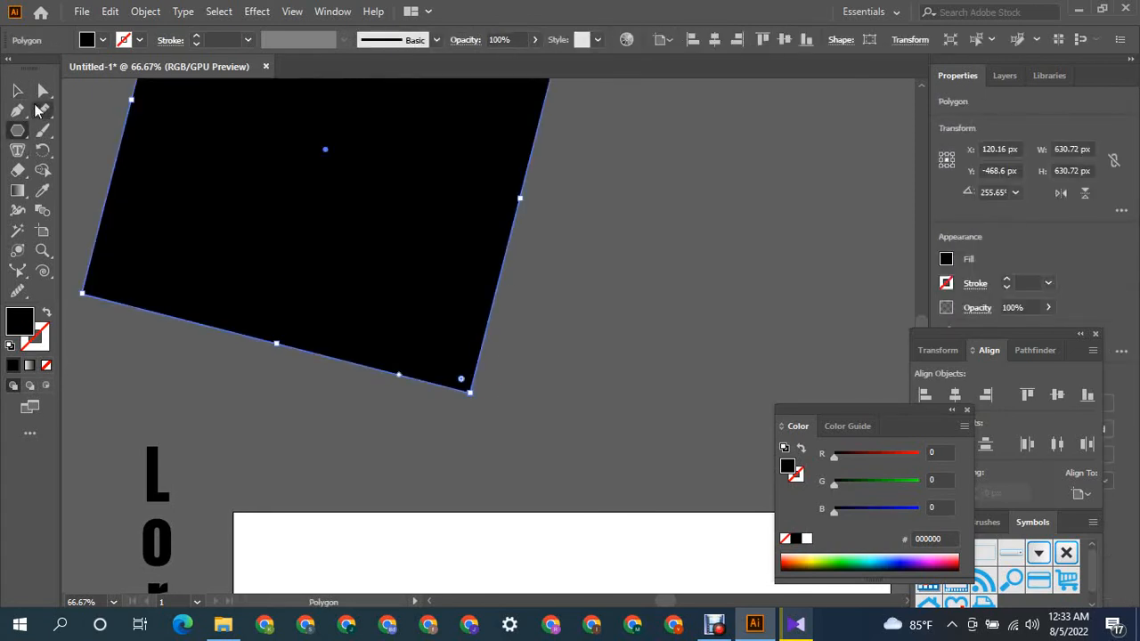
left_click(17, 90)
left_click_drag(371, 214, 545, 358)
left_click(17, 150)
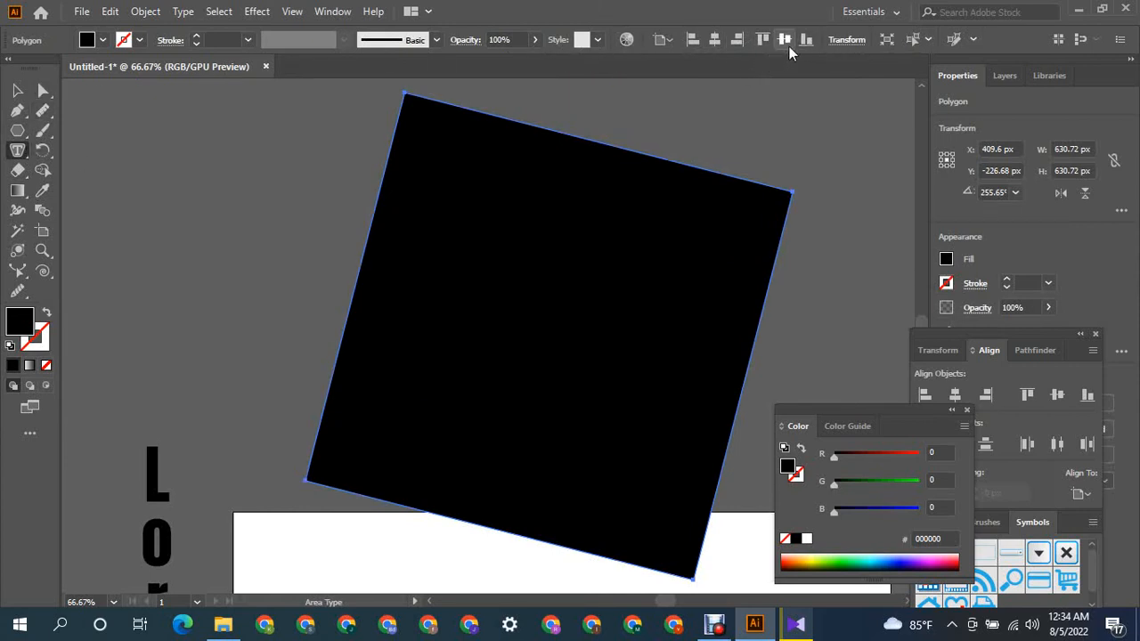
left_click(846, 39)
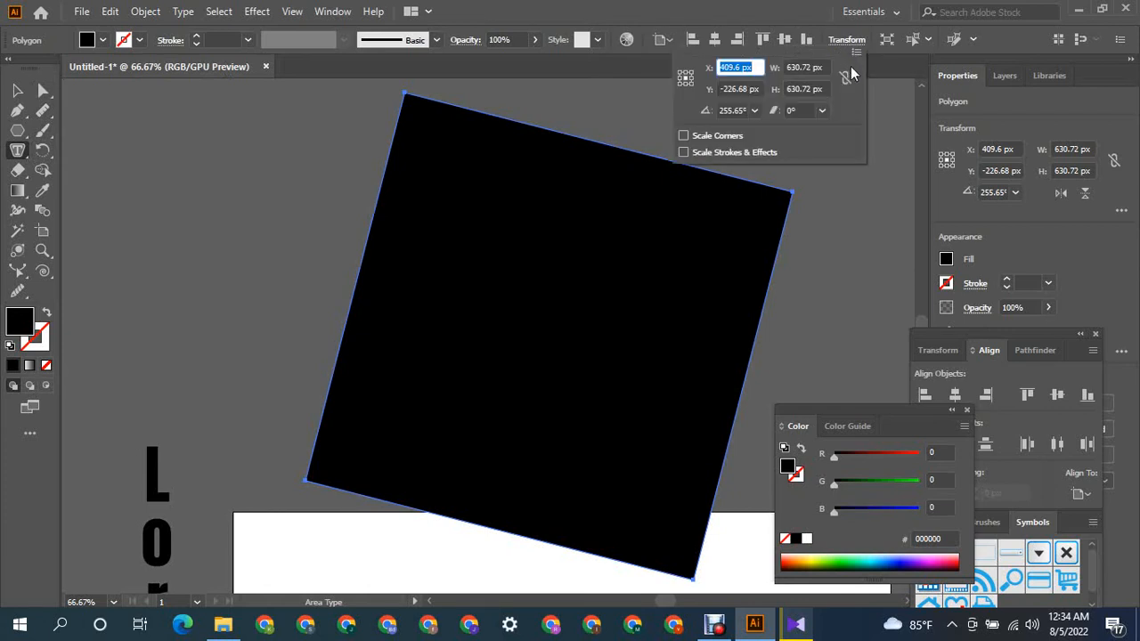
left_click(19, 158)
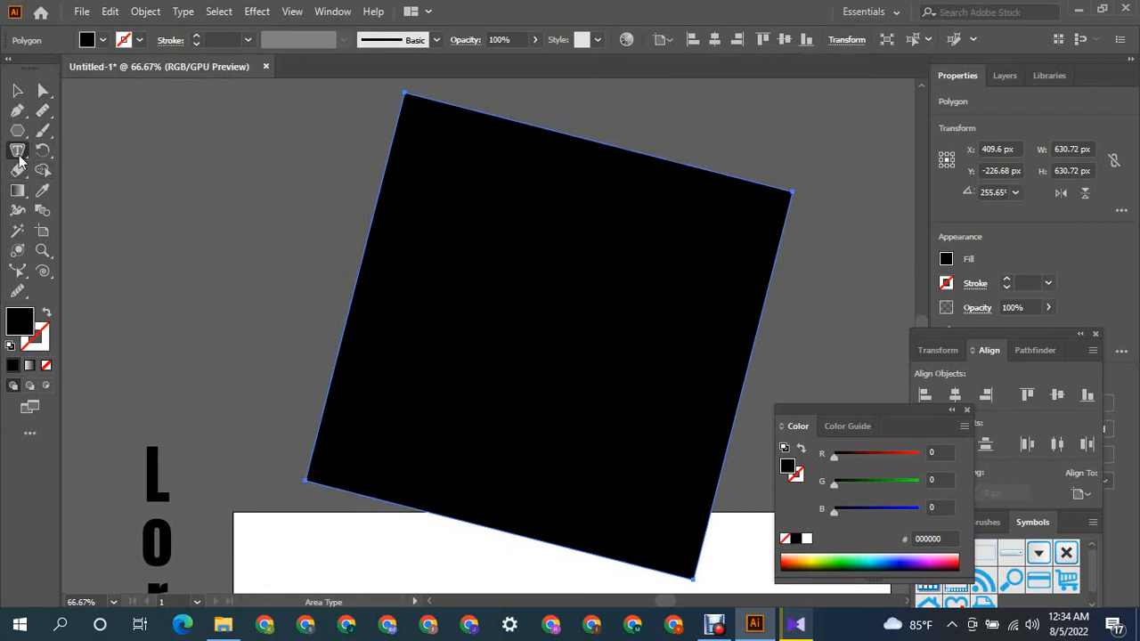
Place a line of point type placeholder text beside the tilted black square and set its font size to 17 pt.
left_click_drag(18, 151, 84, 148)
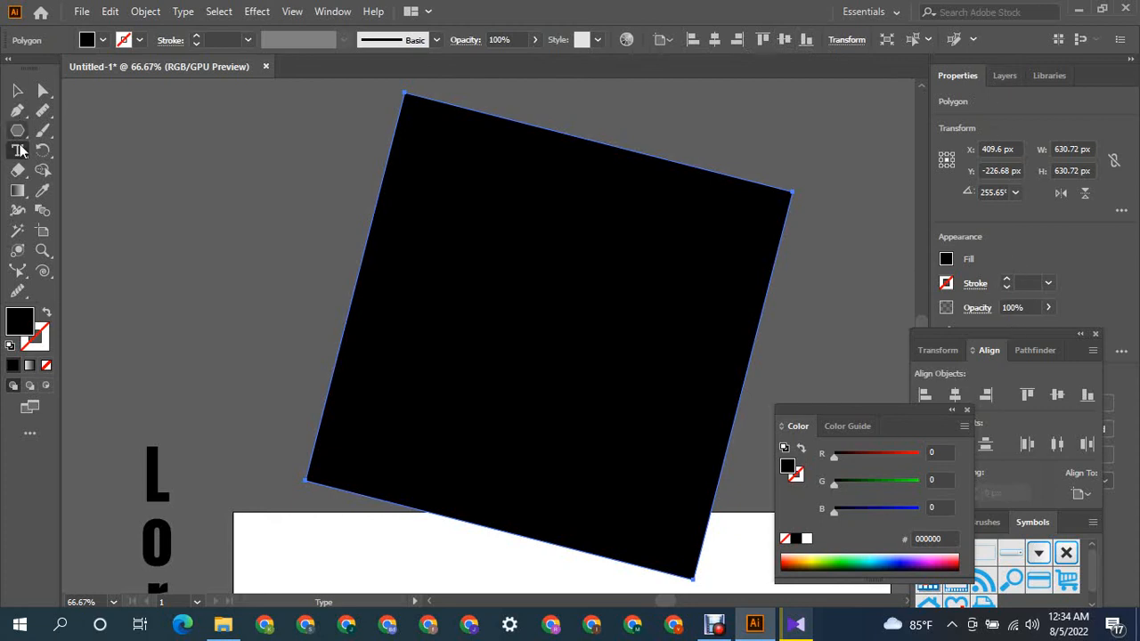
left_click(184, 141)
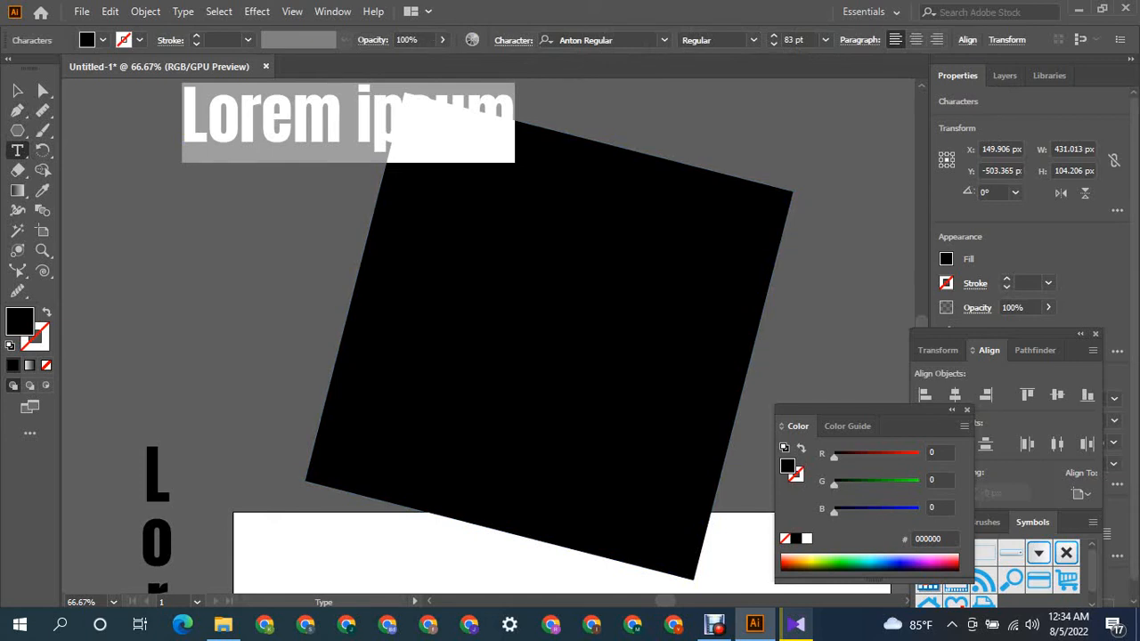
left_click(514, 40)
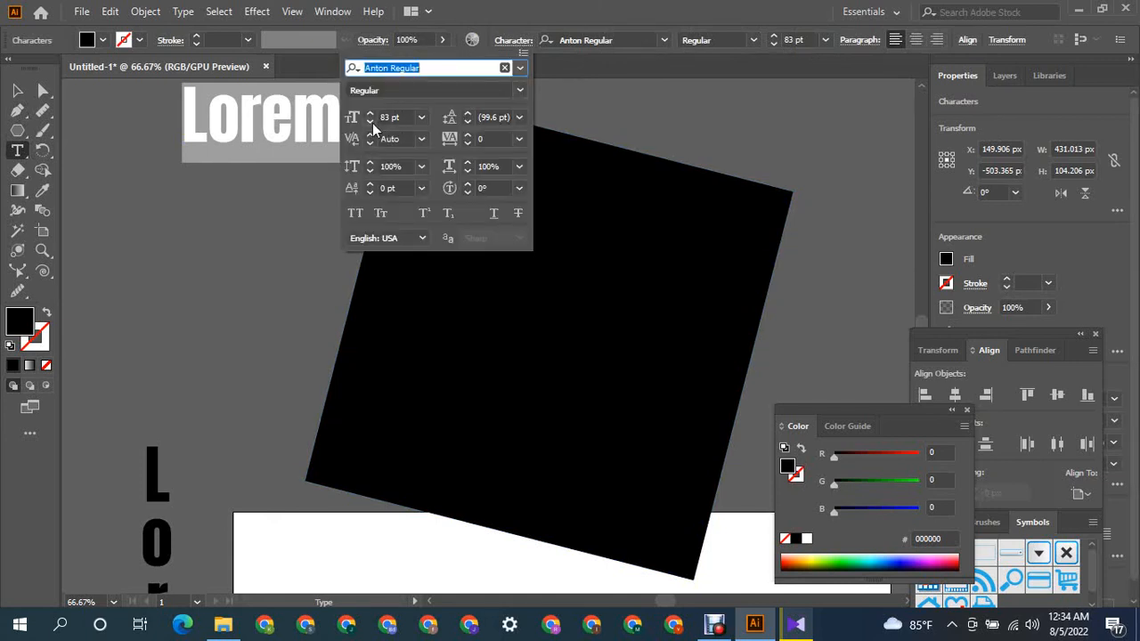
left_click_drag(371, 124, 373, 127)
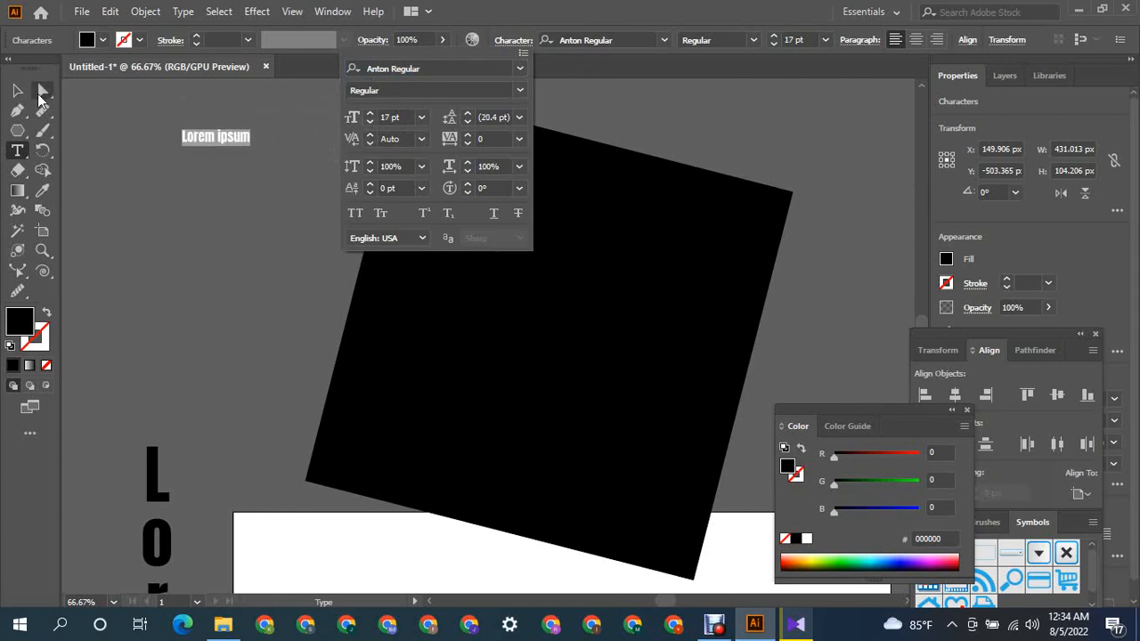
key("Escape")
key("Escape")
Select the small placeholder text beside the tilted square as an object and delete it.
left_click(226, 136)
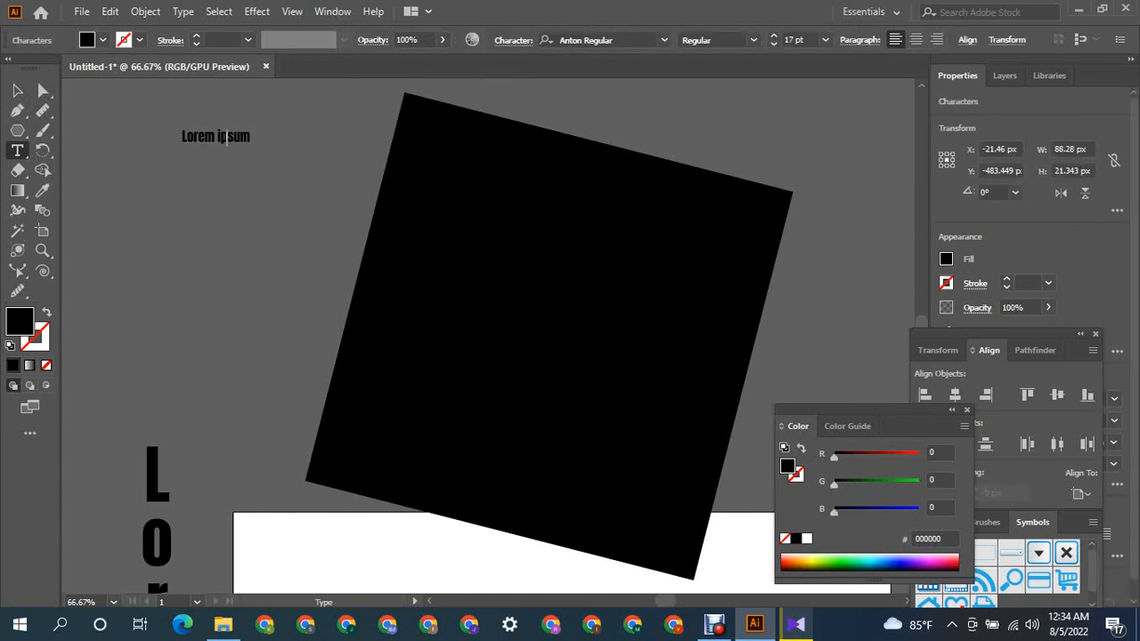
key("Escape")
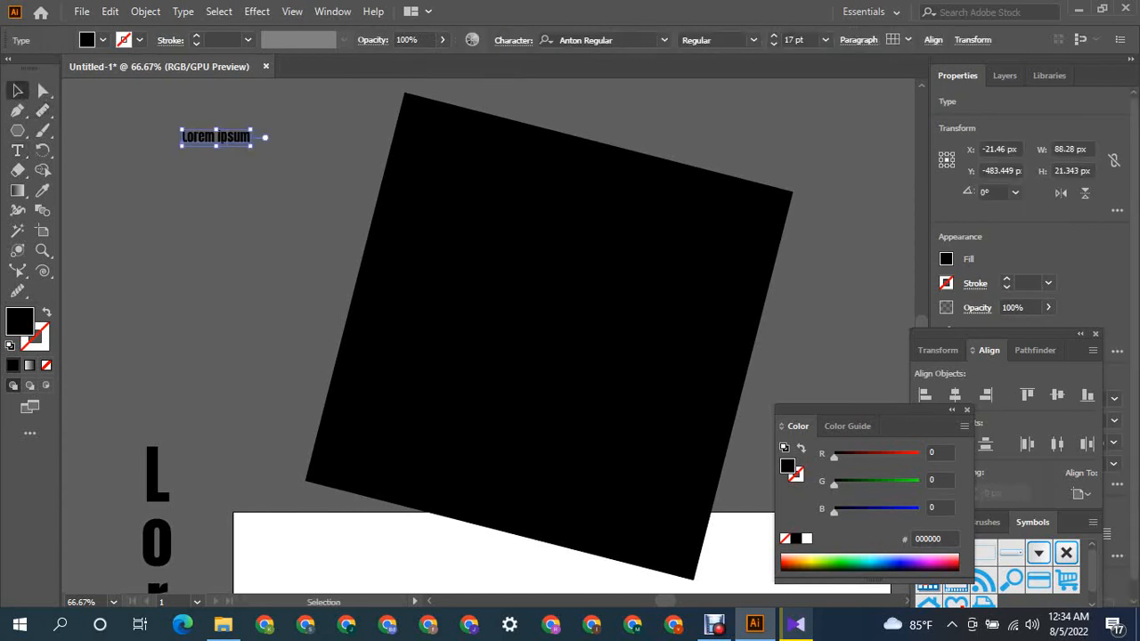
key("Delete")
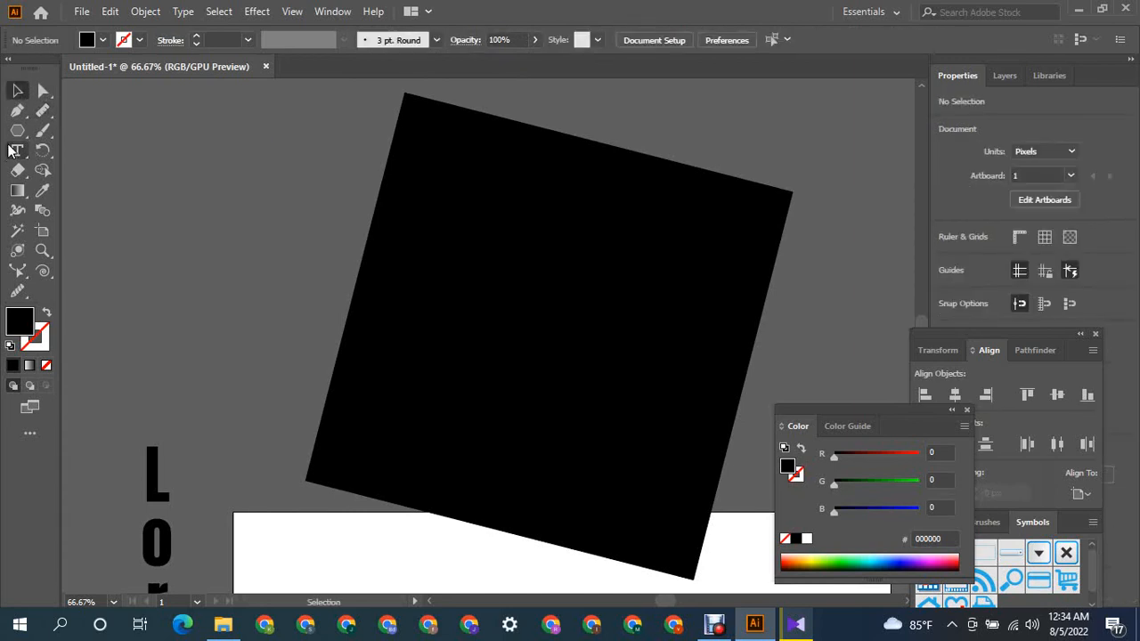
Convert the tilted black square into an Area Type container filled with placeholder text, starting from its edge near the upper corner, and deselect it.
left_click(15, 151)
right_click(15, 150)
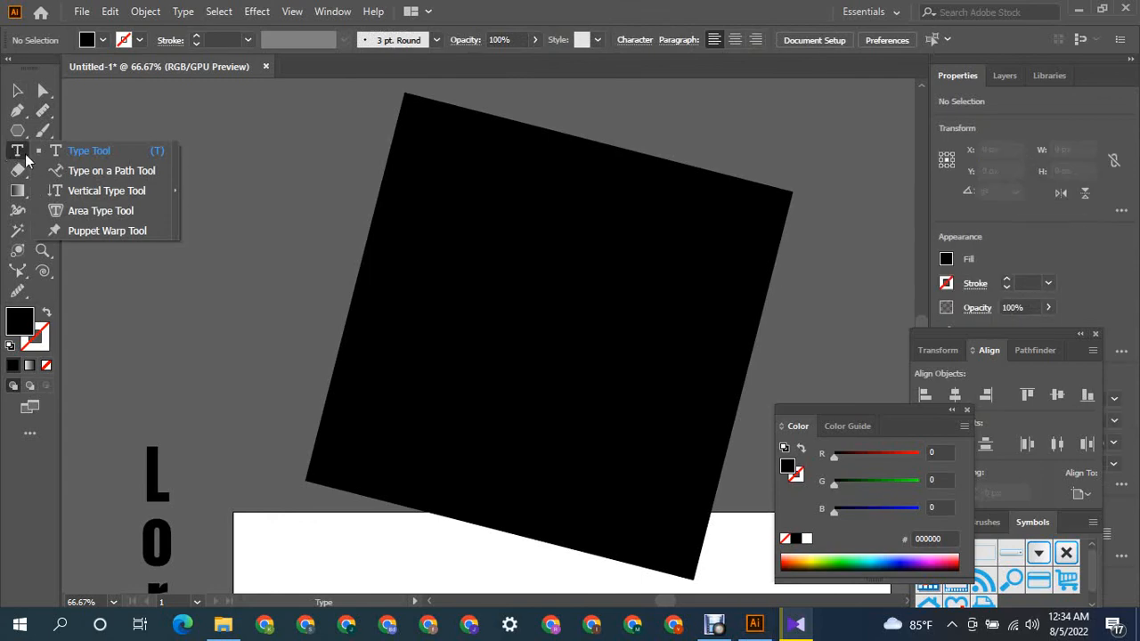
left_click(79, 211)
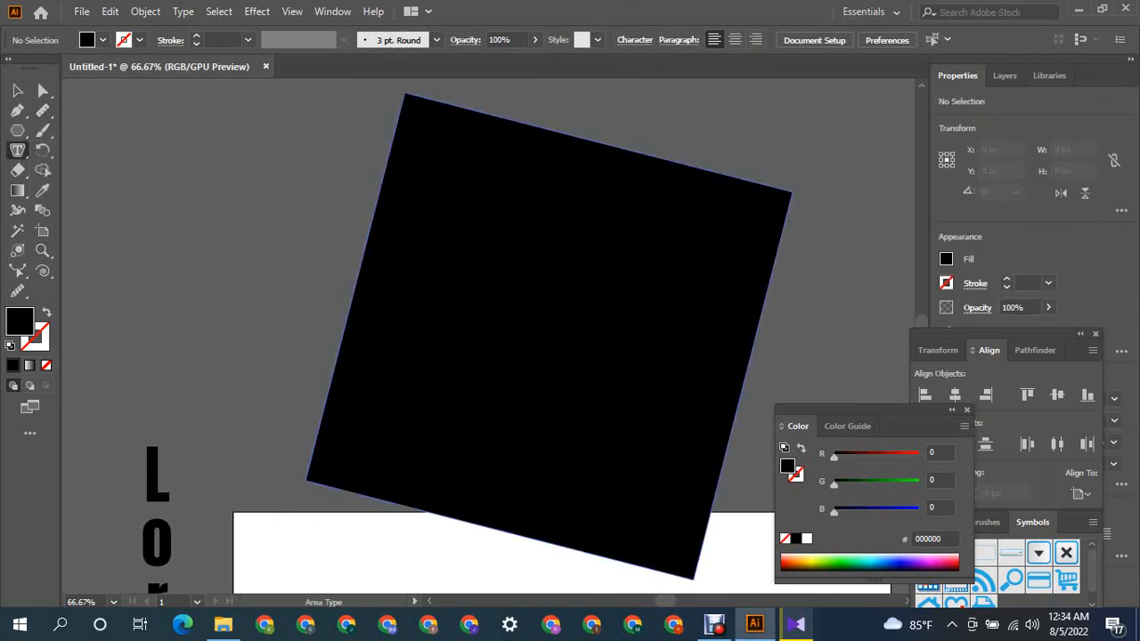
left_click(394, 132)
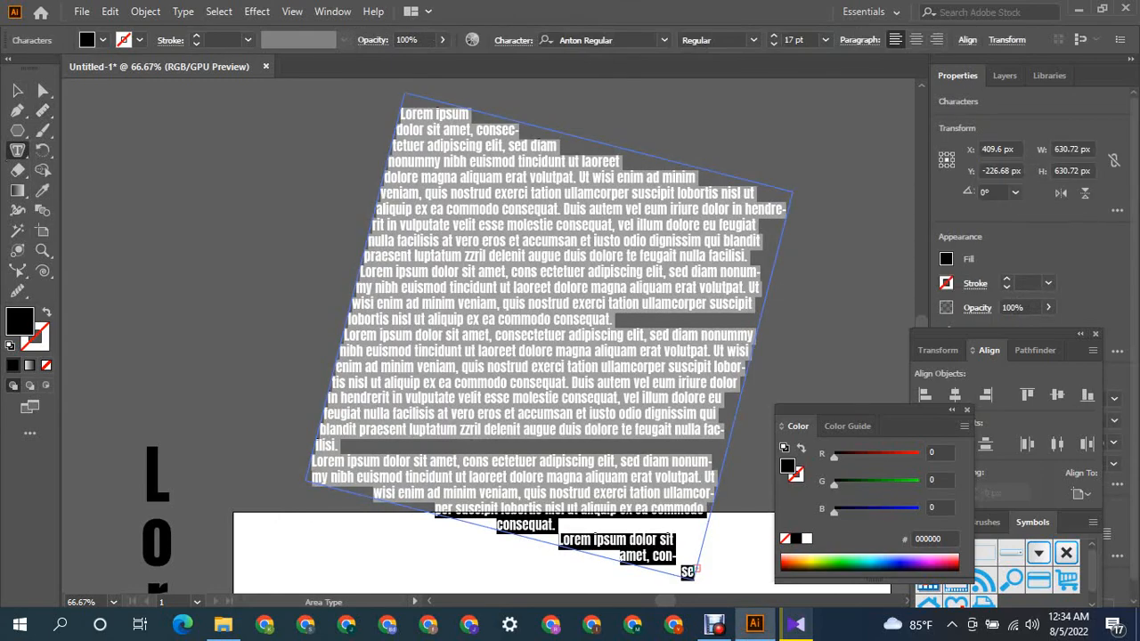
left_click(17, 90)
key("ctrl+shift+a")
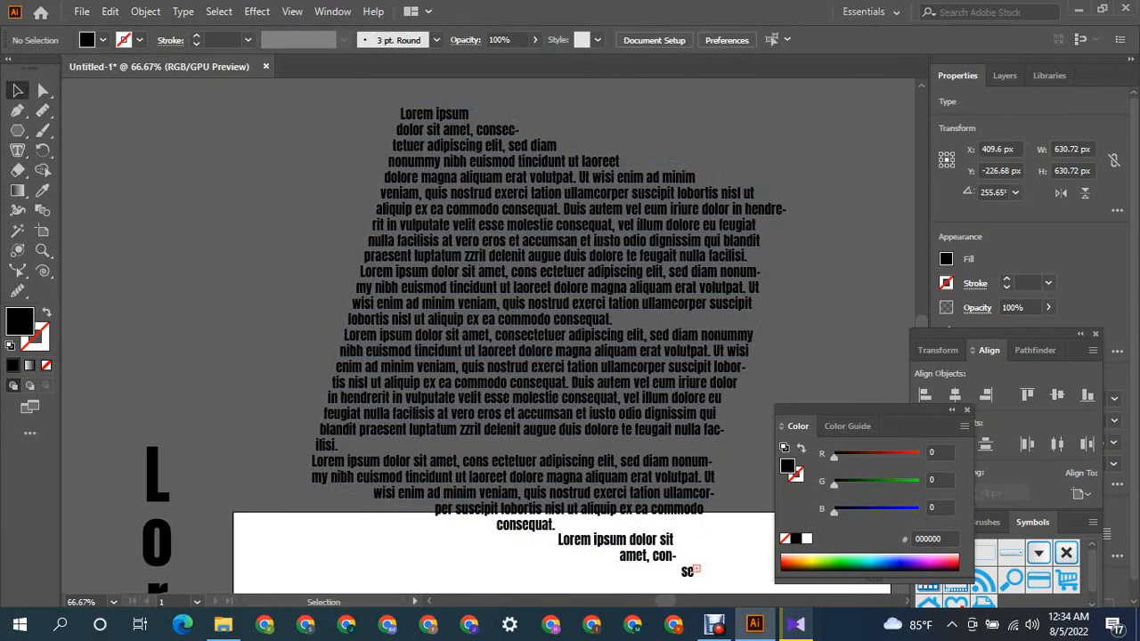
Move the square-shaped area text up and slightly left on the canvas and delete it.
scroll(552, 356, "down", 3)
scroll(654, 375, "up", 3)
left_click_drag(656, 382, 633, 285)
scroll(633, 285, "up", 6)
scroll(519, 337, "up", 2)
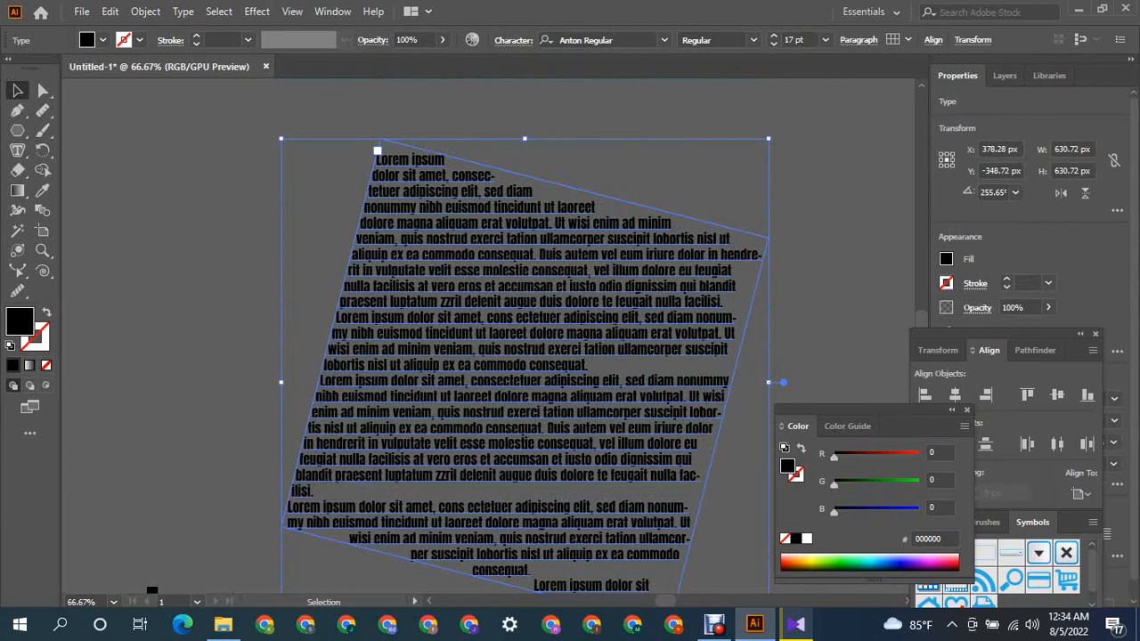
left_click(820, 267)
left_click(552, 303)
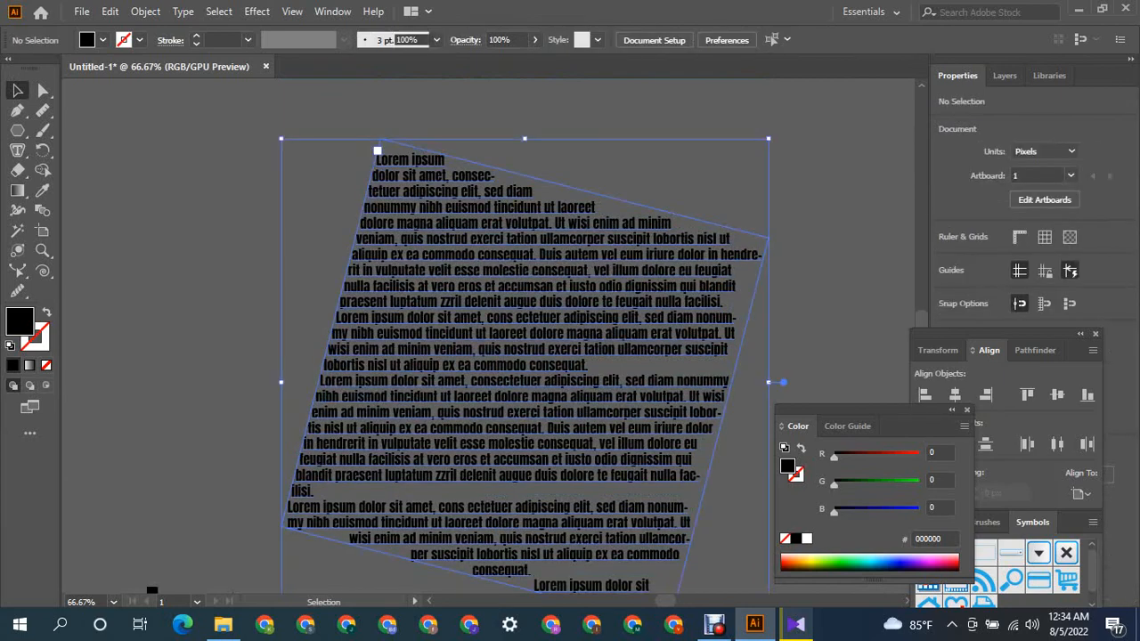
key("Delete")
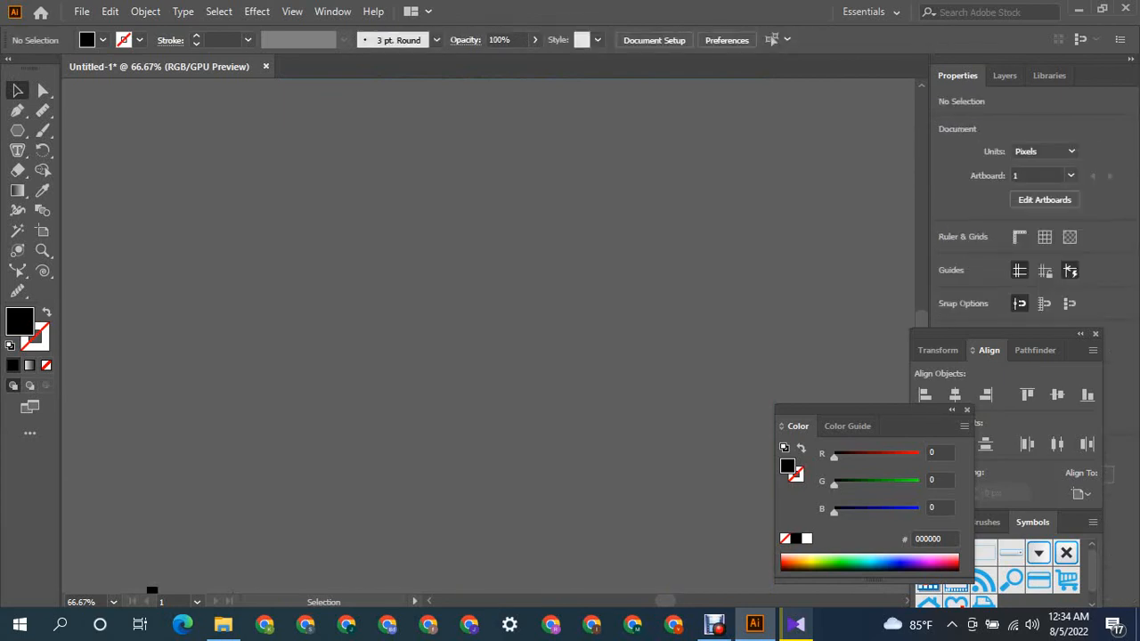
Activate the Puppet Warp tool from the type tool group and switch back to the Type tool.
left_click(16, 151)
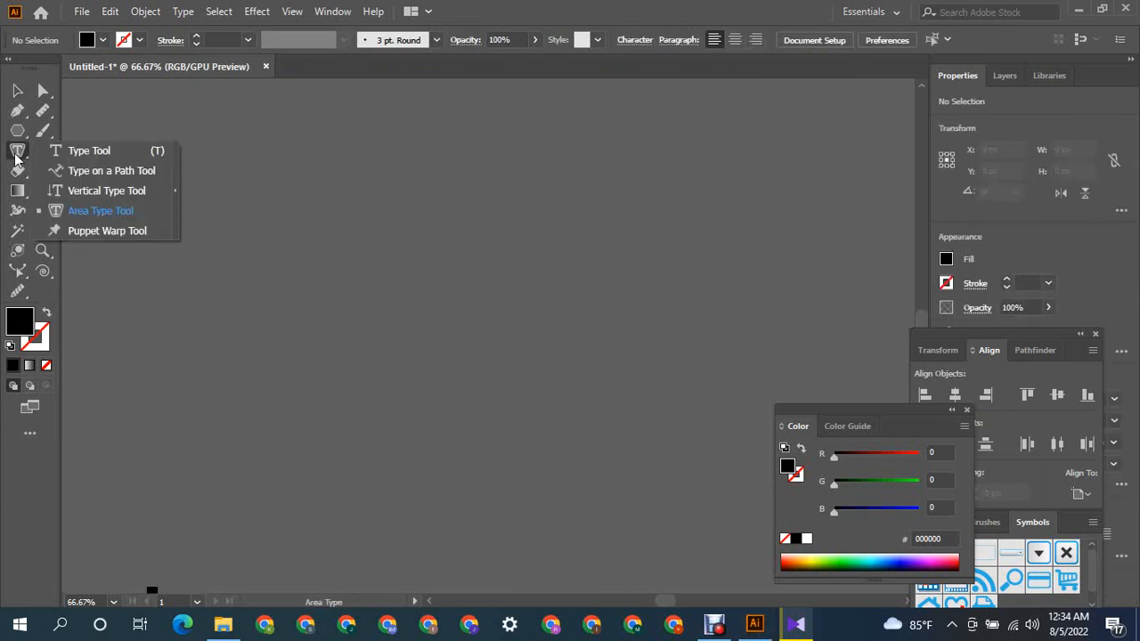
left_click(72, 233)
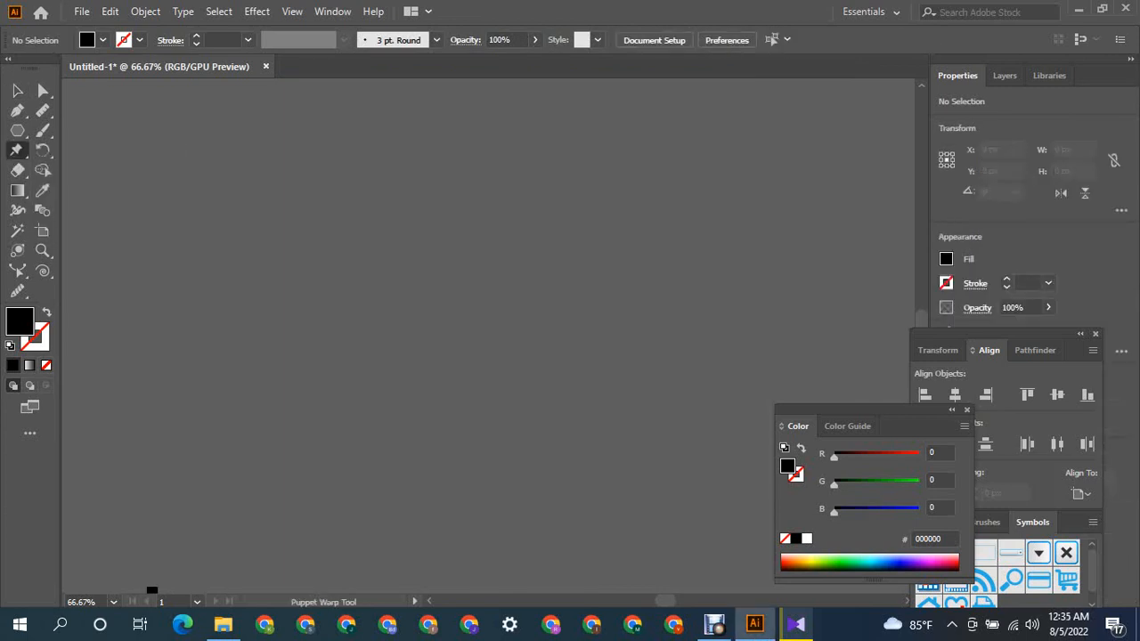
left_click(18, 151)
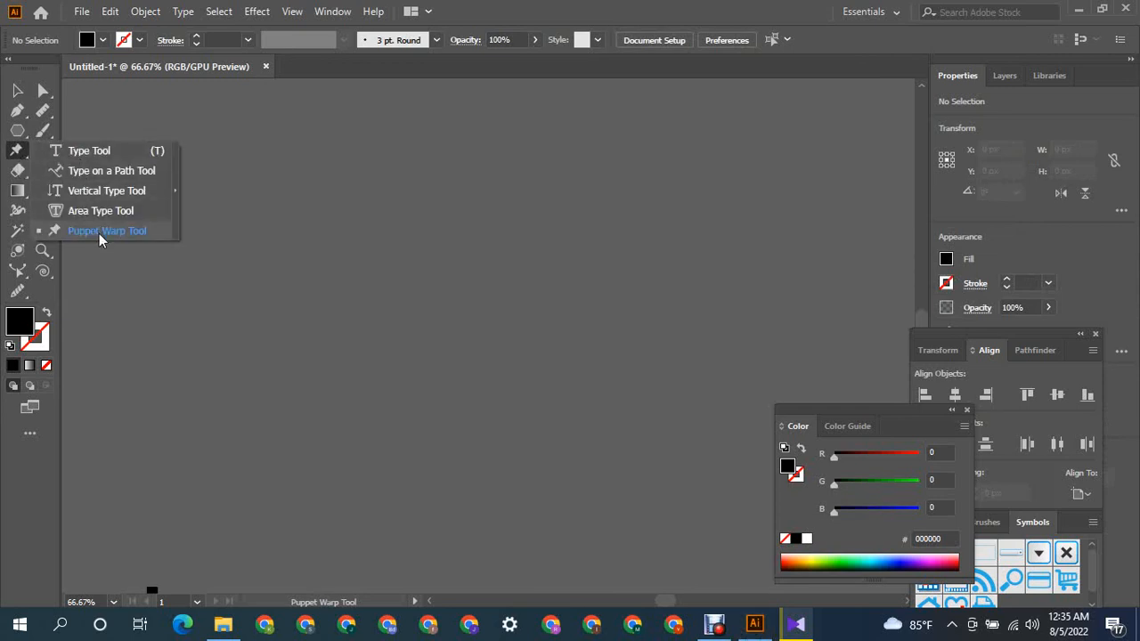
left_click(89, 152)
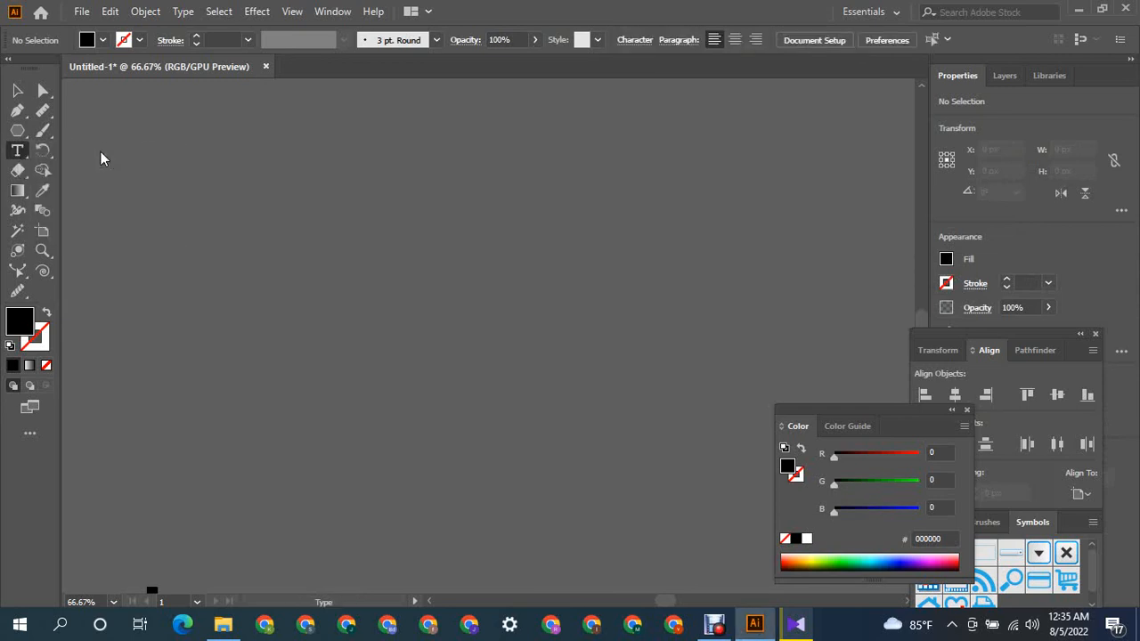